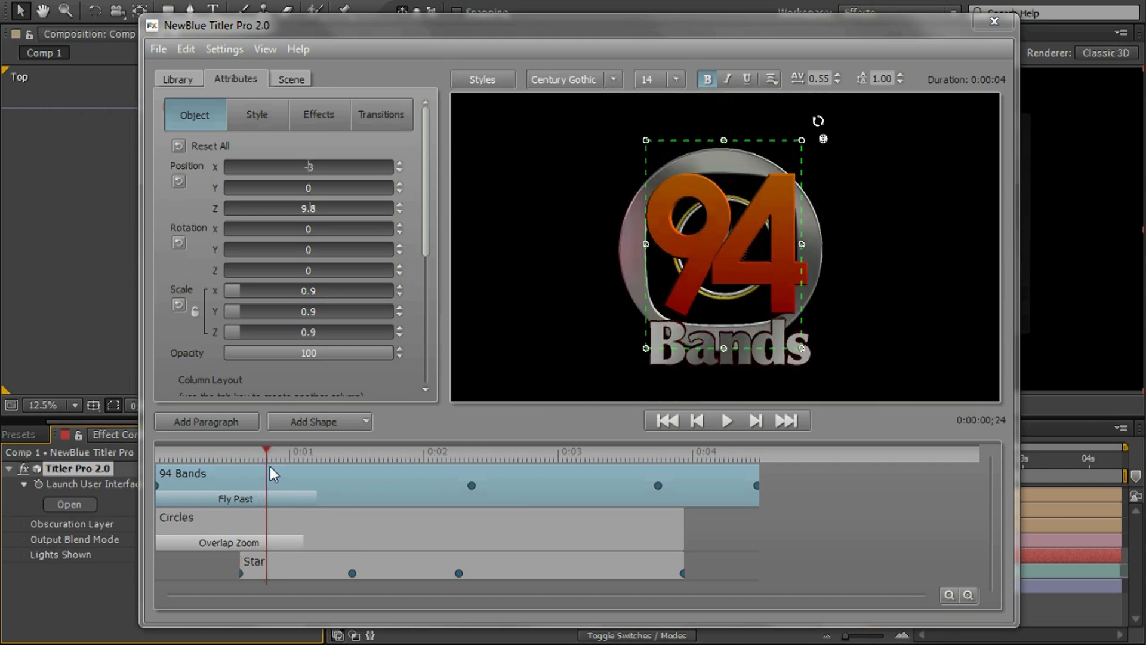
left_click(678, 276)
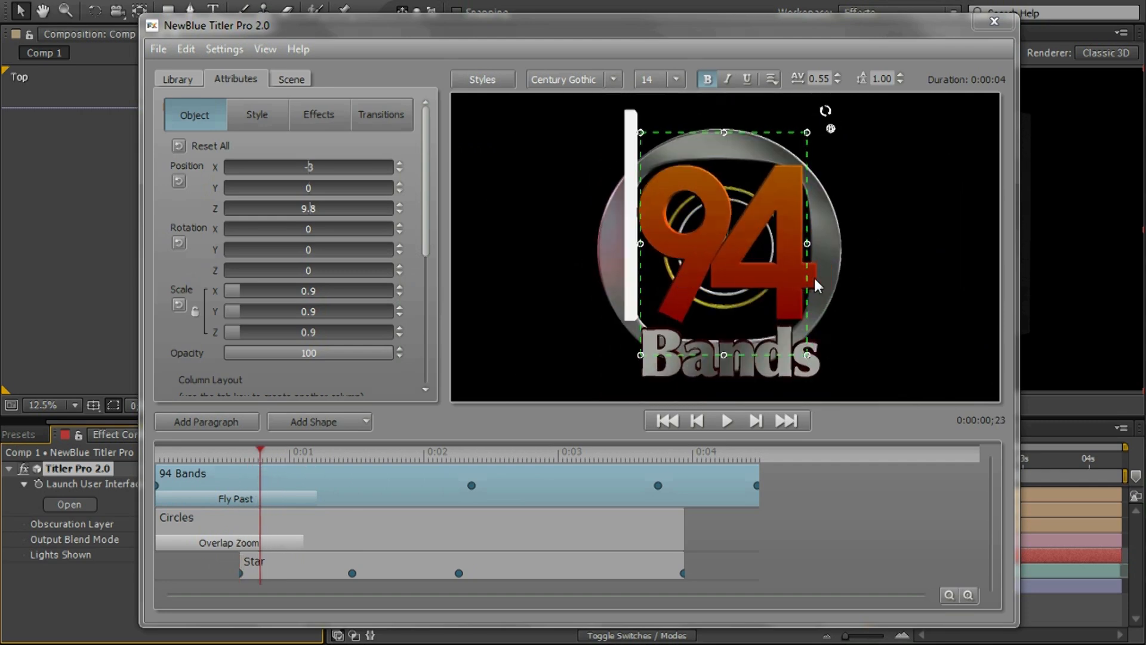
left_click(179, 82)
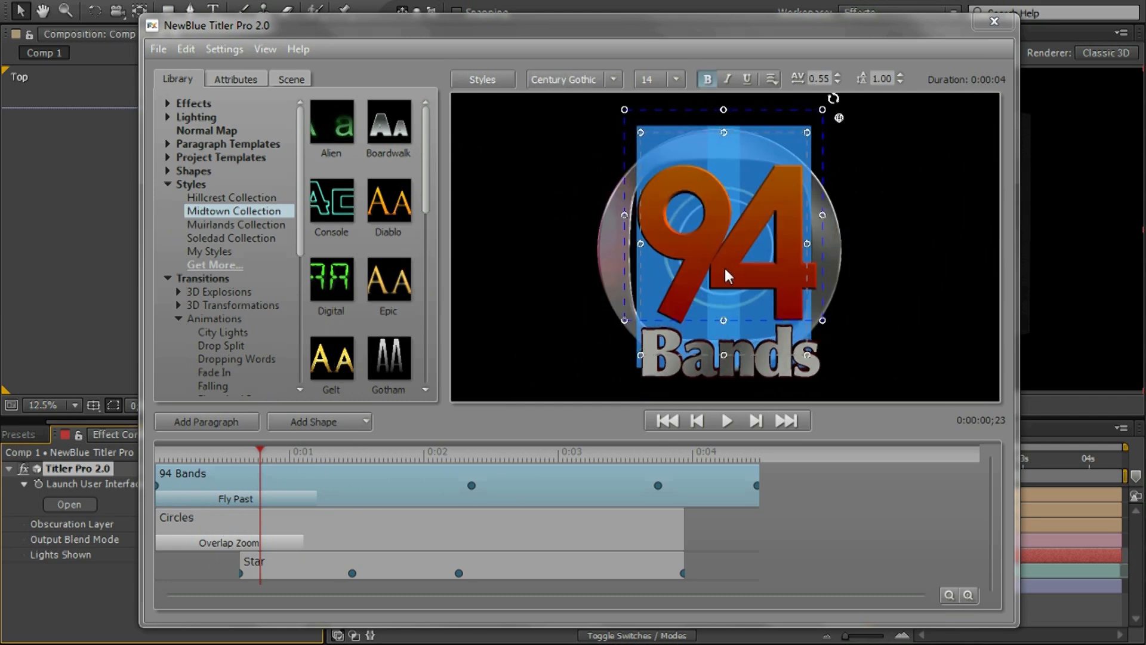
left_click(726, 264)
Move the playhead to 0:00:01;12 and import the vector file Leaves only.eps into the title
left_click_drag(261, 452, 344, 458)
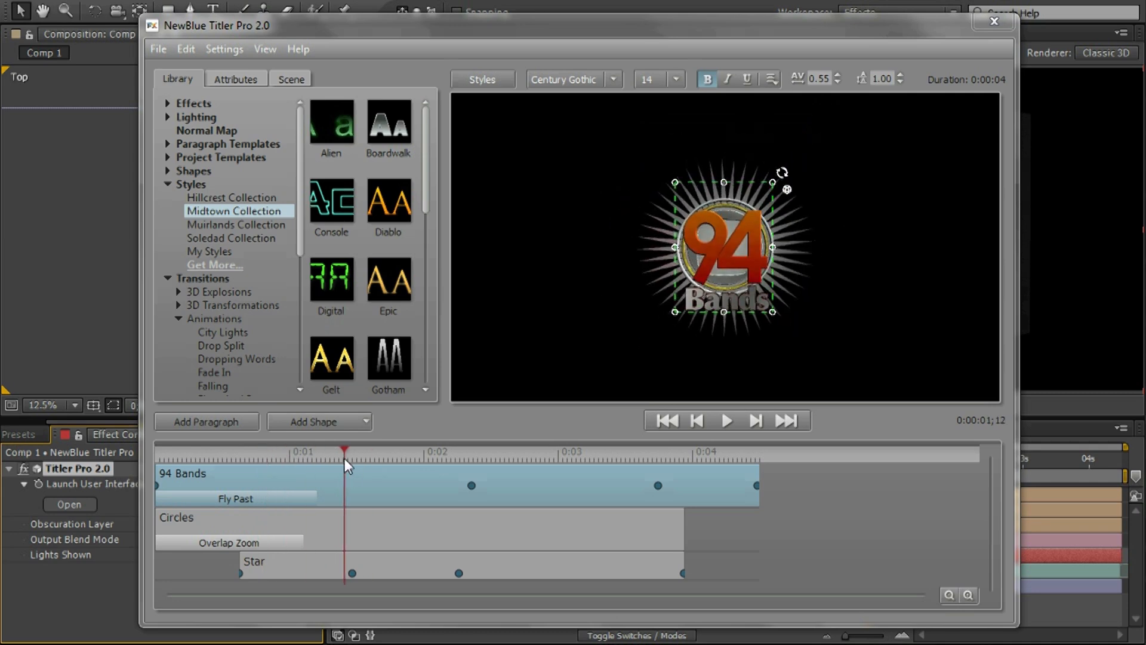
left_click(156, 49)
mouse_move(194, 257)
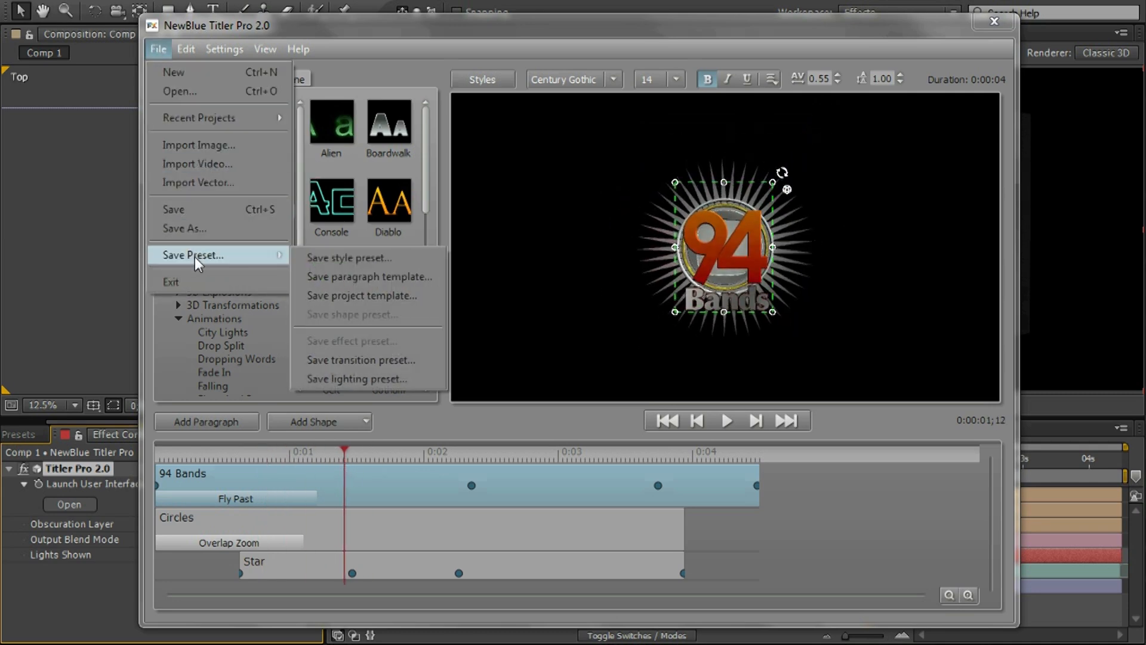
left_click(208, 180)
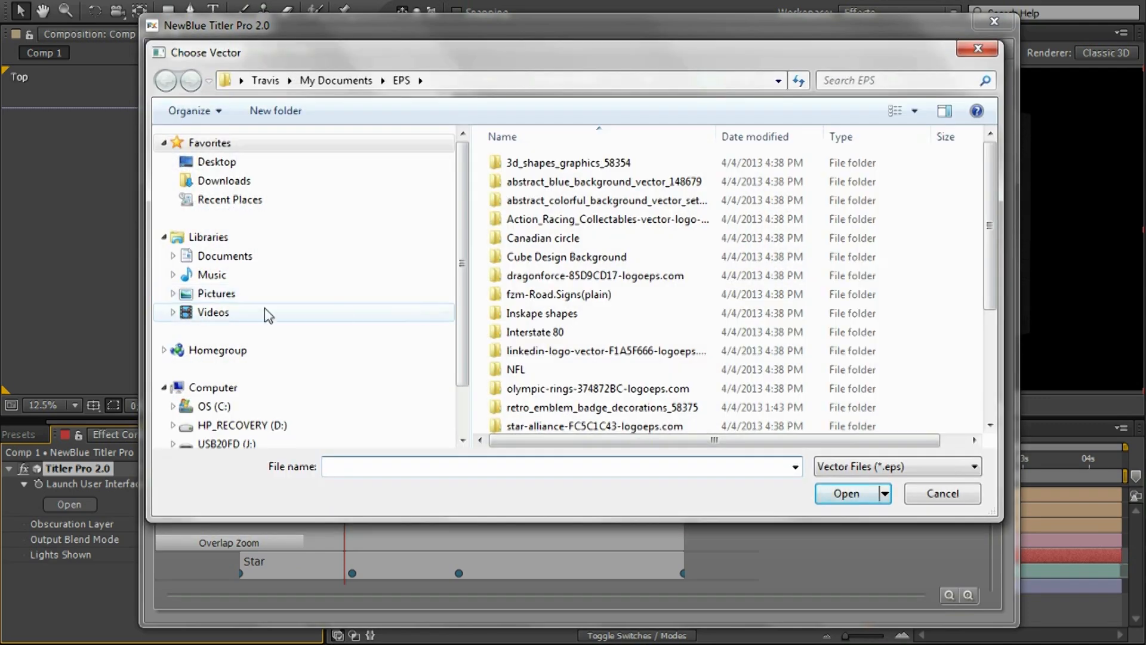
left_click(526, 369)
scroll(561, 385, "down", 3)
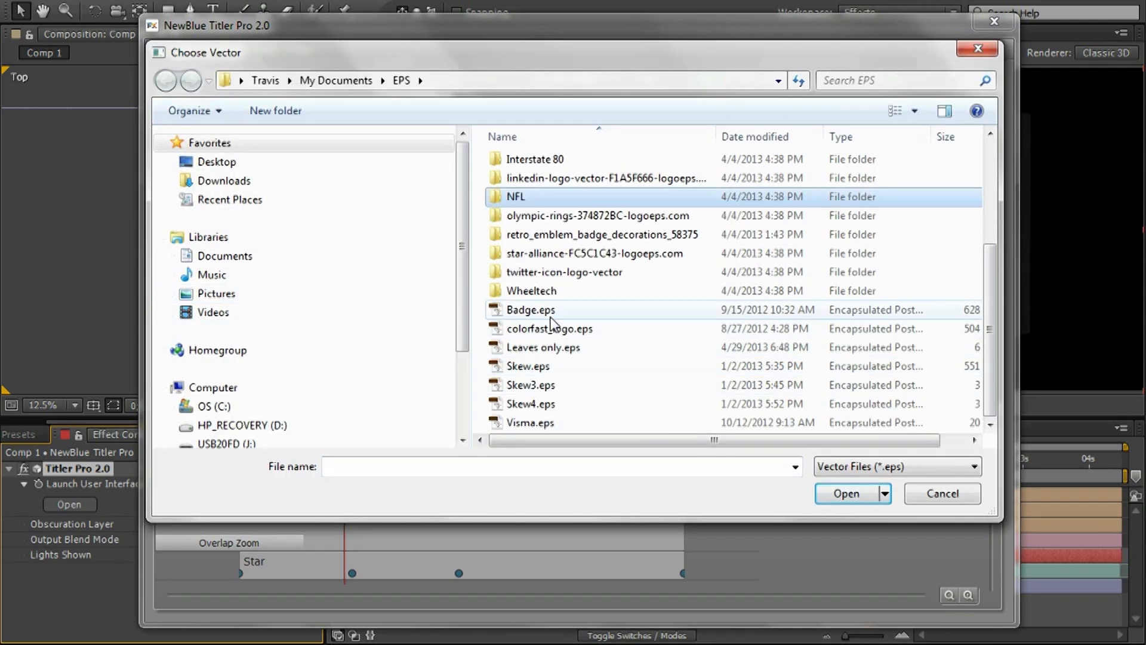
double_click(542, 348)
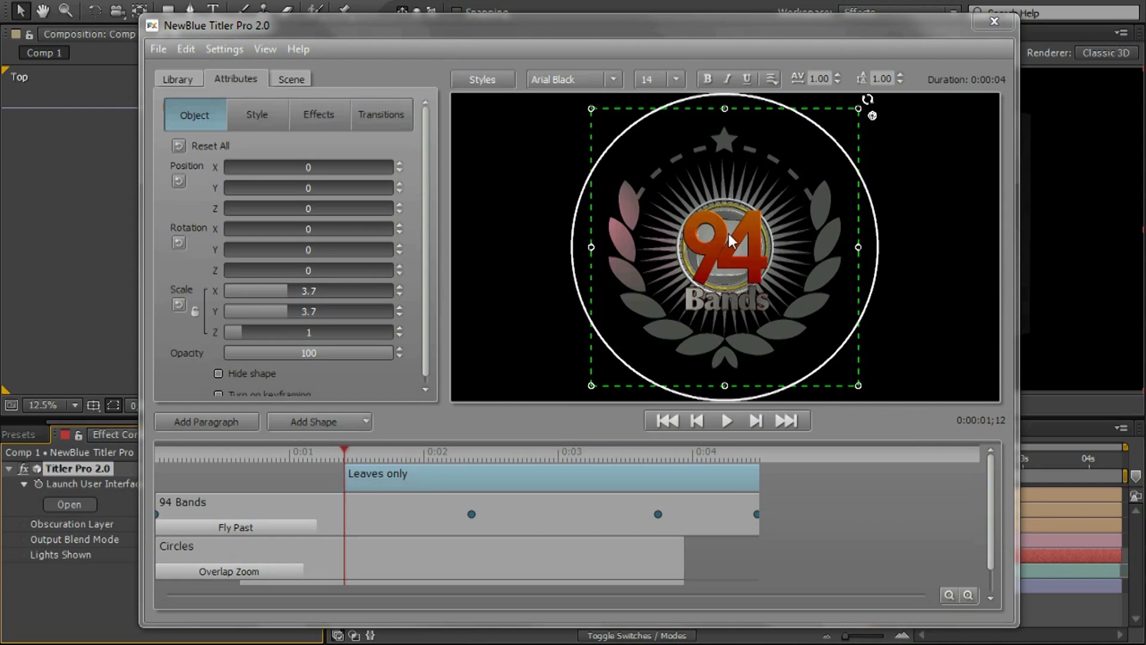
Tilt the leaves shape slightly in 3D and apply the Gold.jpg image as the texture of its 3D face
left_click_drag(606, 298, 602, 257)
left_click(259, 112)
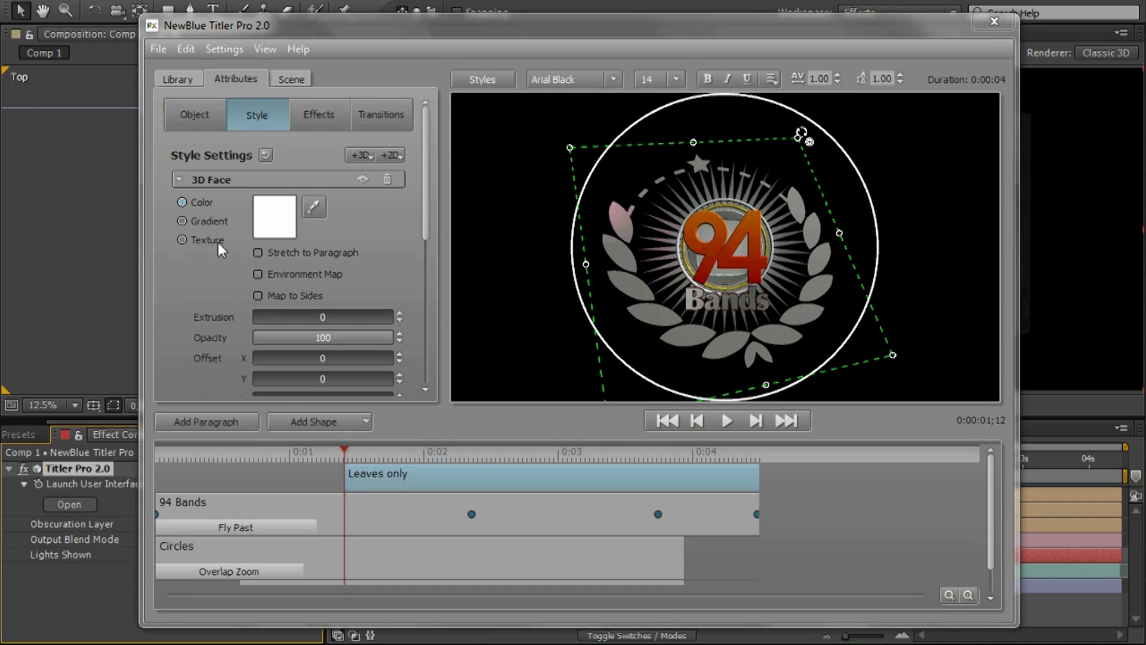
left_click(214, 241)
left_click(604, 352)
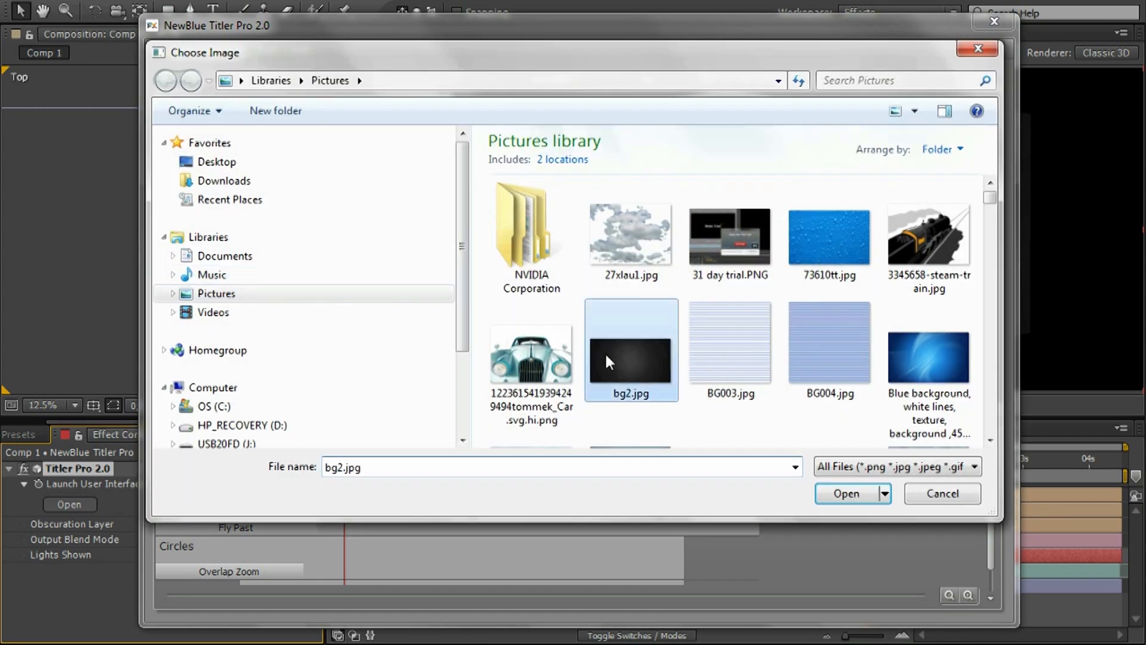
scroll(606, 354, "down", 3)
scroll(607, 354, "down", 10)
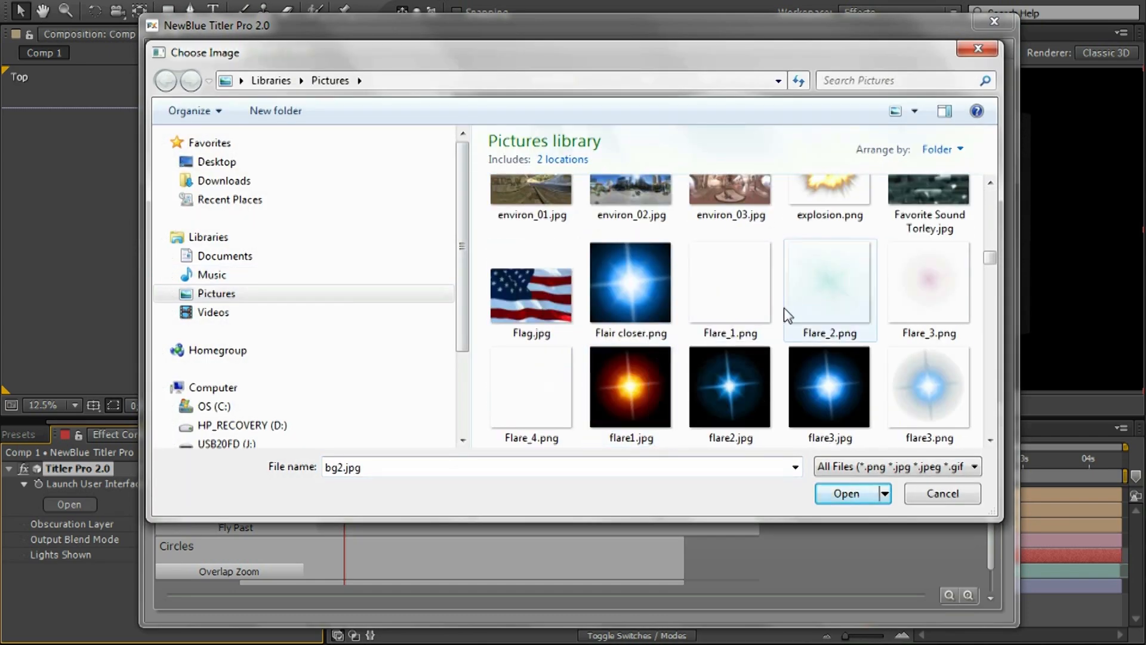
double_click(842, 240)
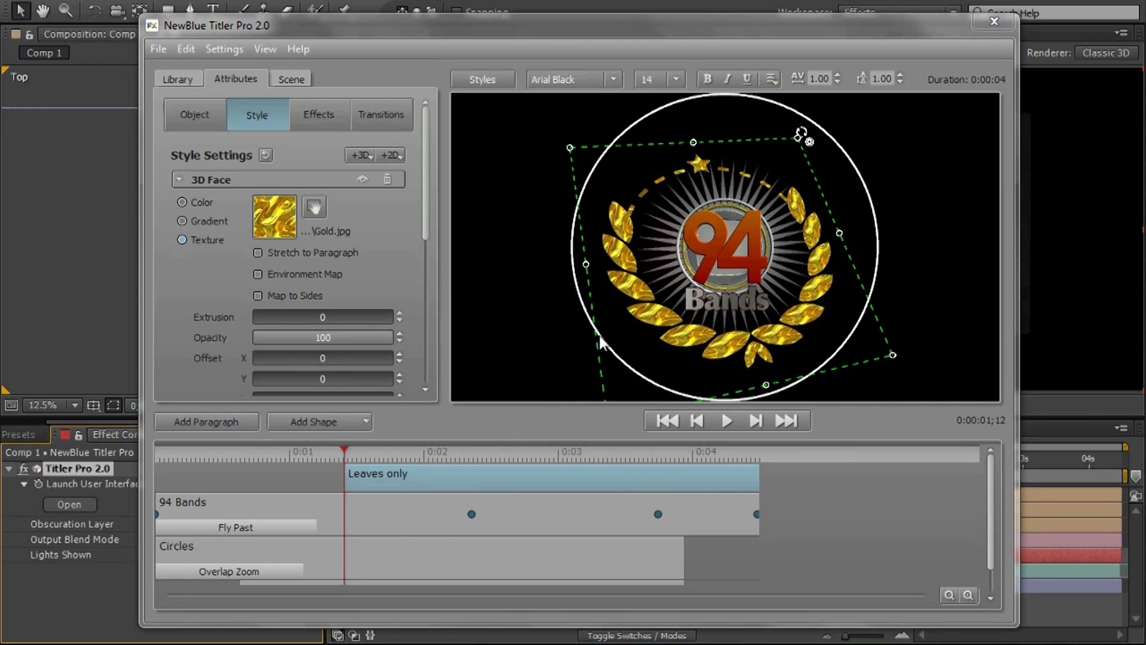
Turn on Environment Map for the gold texture and rotate the leaves in 3D to check the reflections
left_click(258, 274)
mouse_move(795, 335)
left_mouse_down()
mouse_move(765, 376)
mouse_move(717, 404)
mouse_move(728, 347)
mouse_move(790, 350)
left_mouse_up()
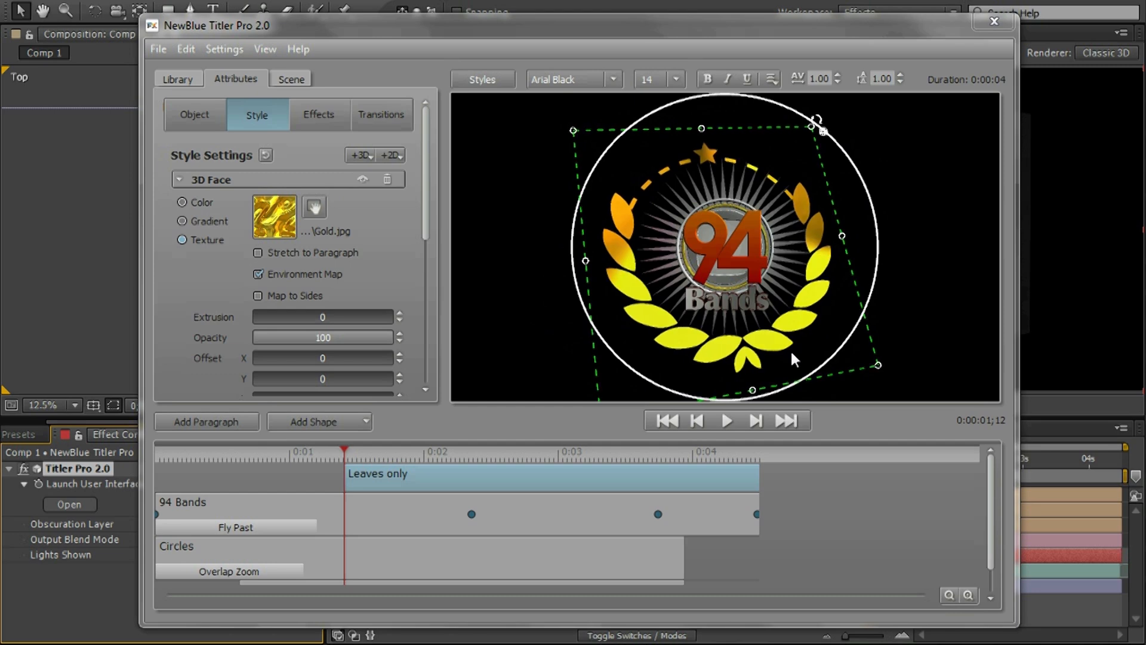
left_click_drag(613, 281, 671, 273)
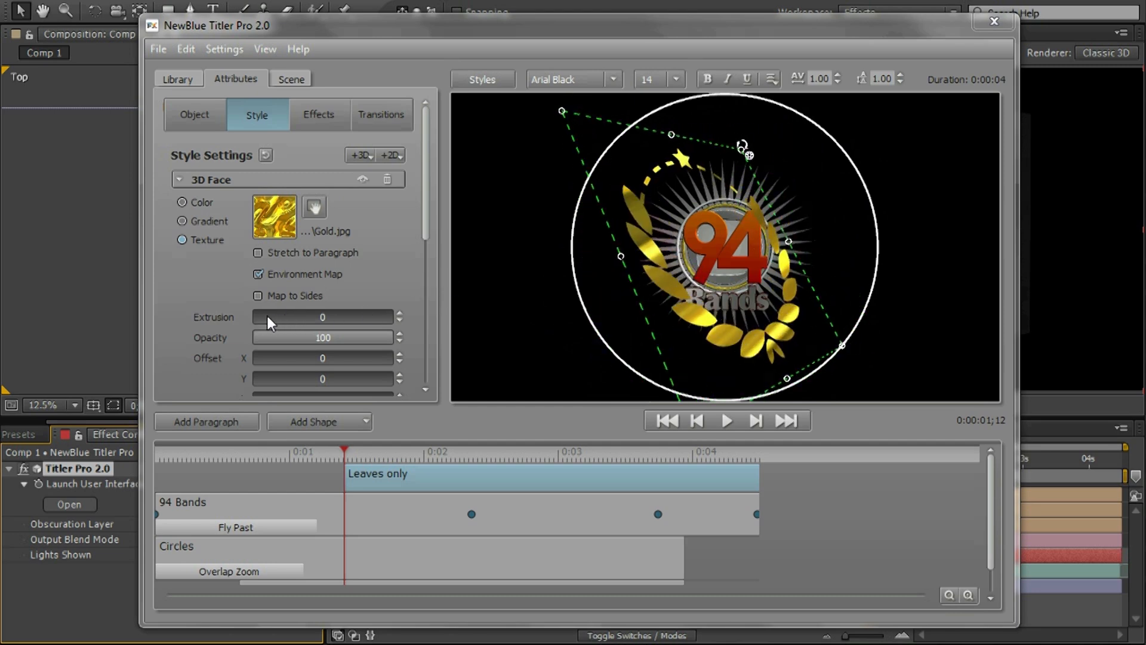
Set the leaves' extrusion to 0.6 and give them a Single Curve bevel with a bevel size of 0.06
mouse_move(257, 318)
left_mouse_down()
mouse_move(331, 318)
mouse_move(258, 320)
left_mouse_up()
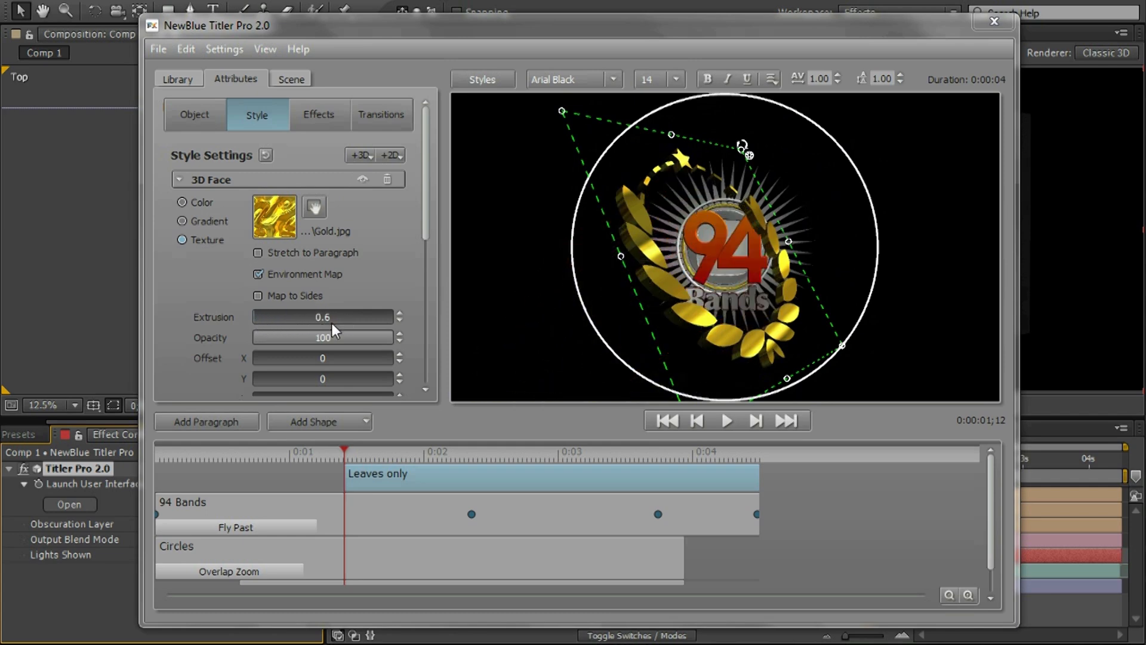
scroll(180, 288, "down", 5)
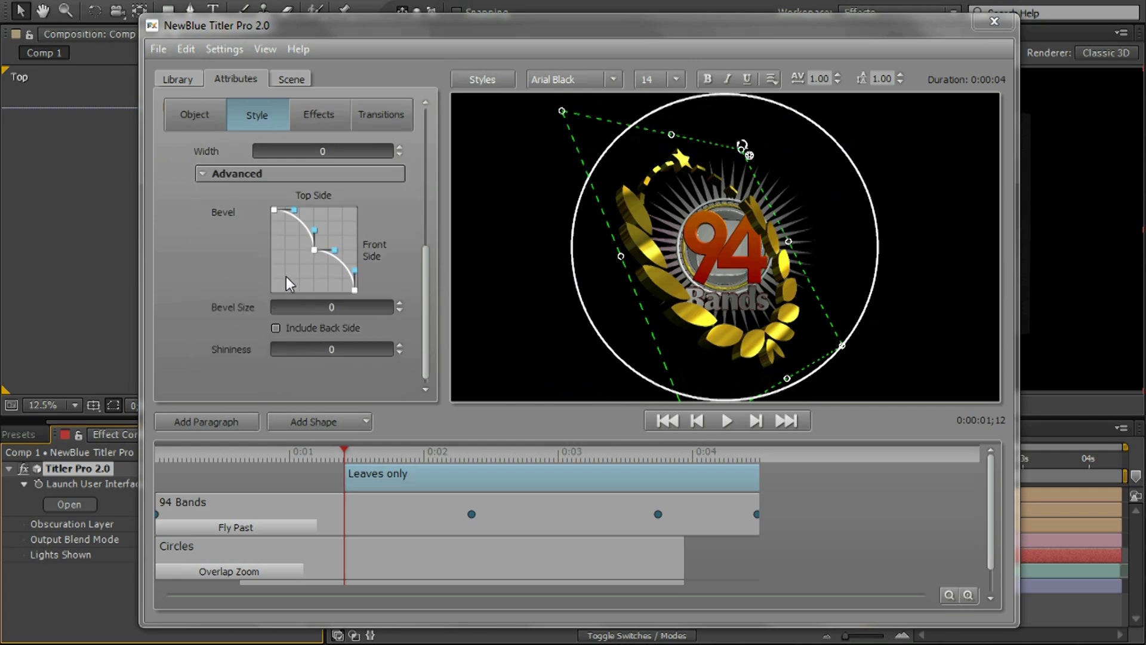
left_click_drag(314, 249, 329, 240)
right_click(302, 255)
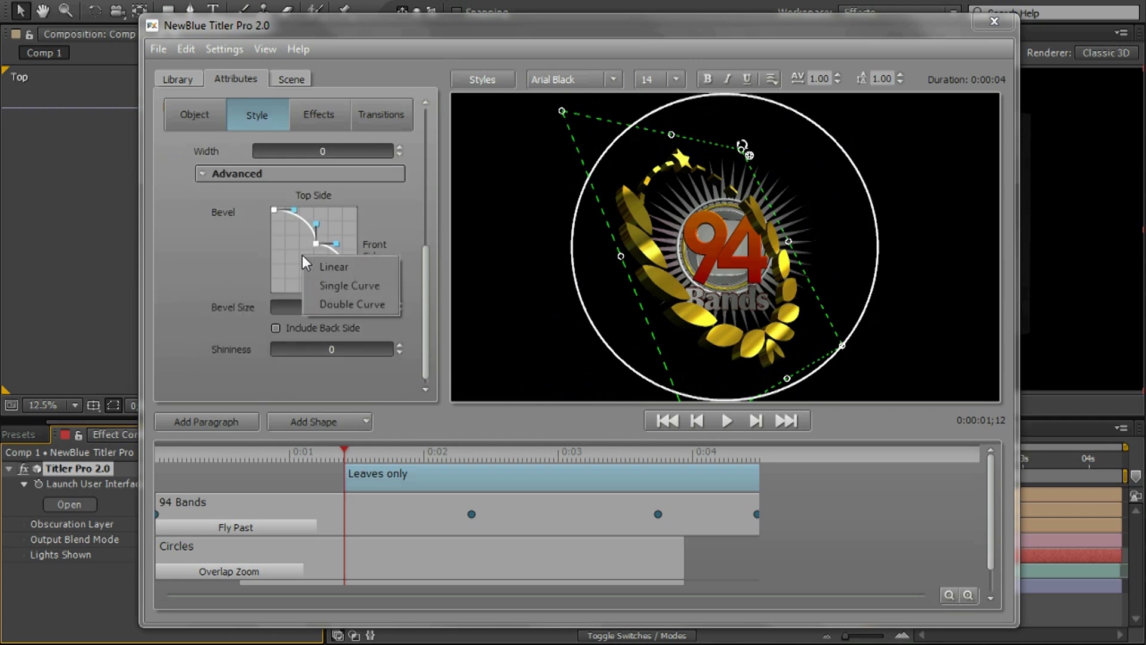
left_click(343, 285)
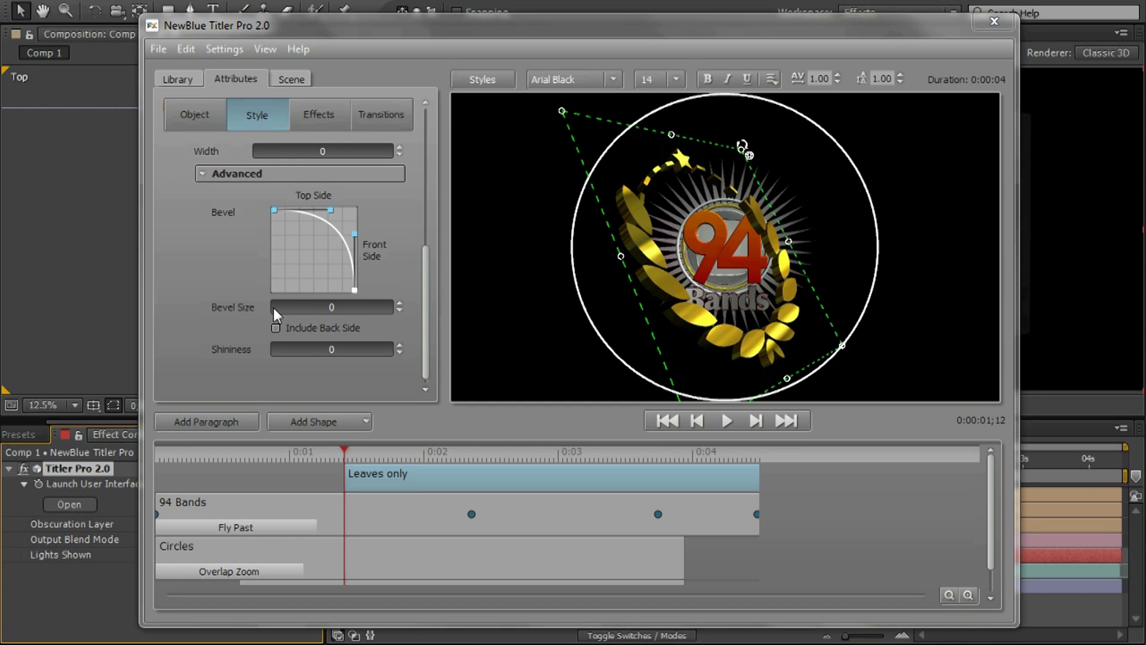
left_click_drag(274, 307, 277, 307)
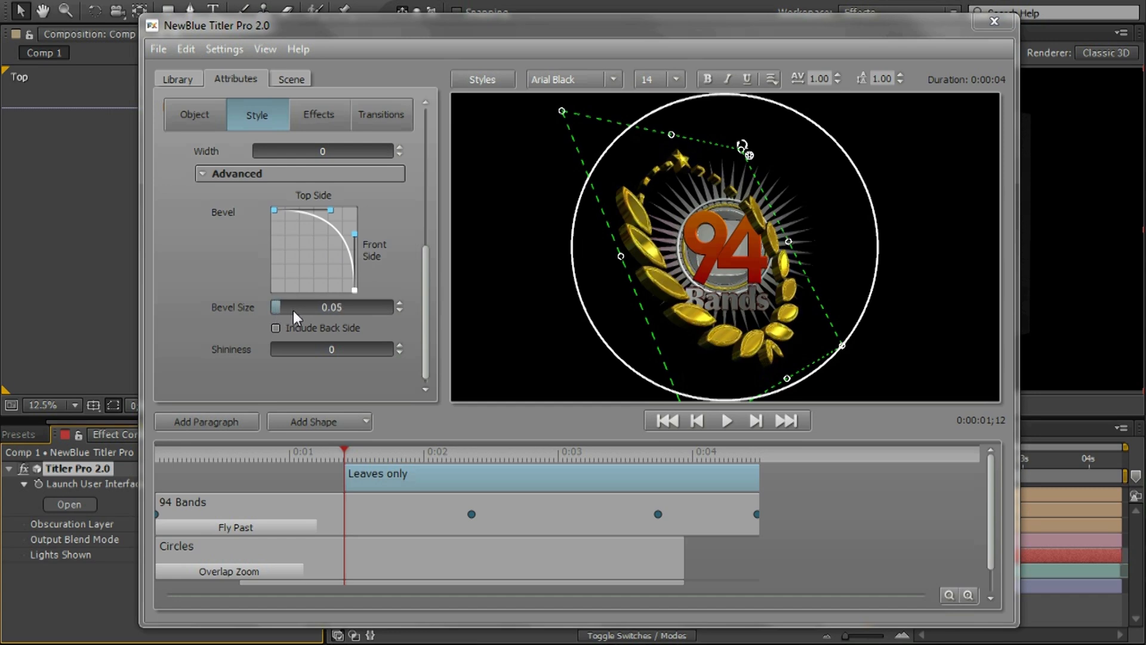
left_click_drag(804, 338, 741, 394)
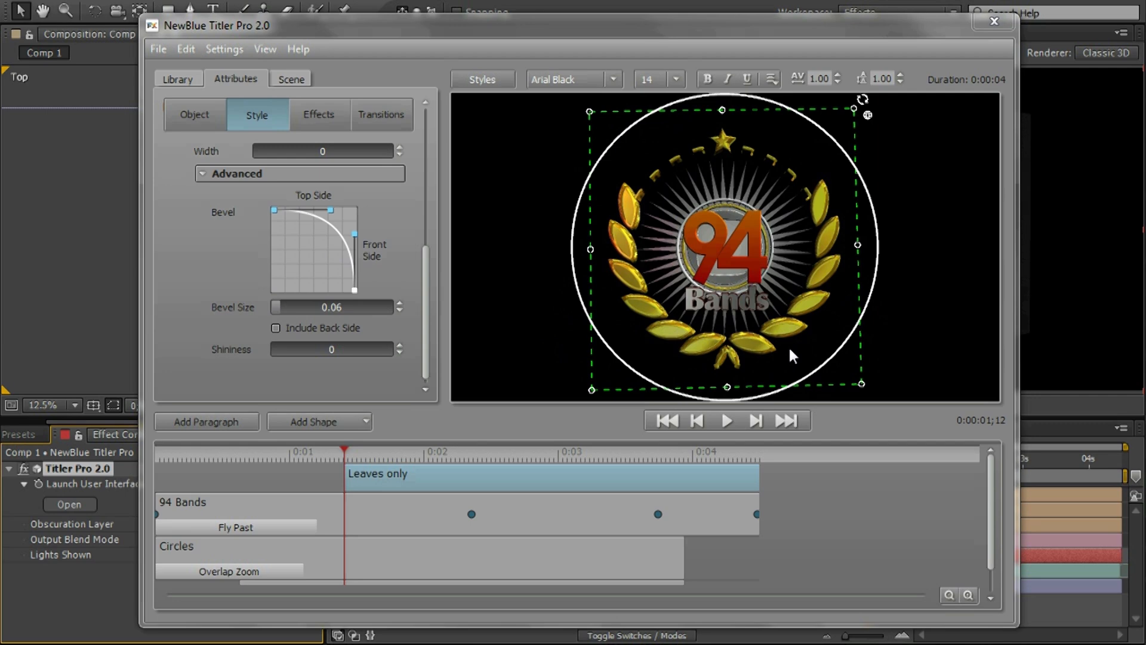
Apply the Cascade preset of the Popup animation transition to the Leaves only layer, keeping it applied per Letter
left_click(173, 79)
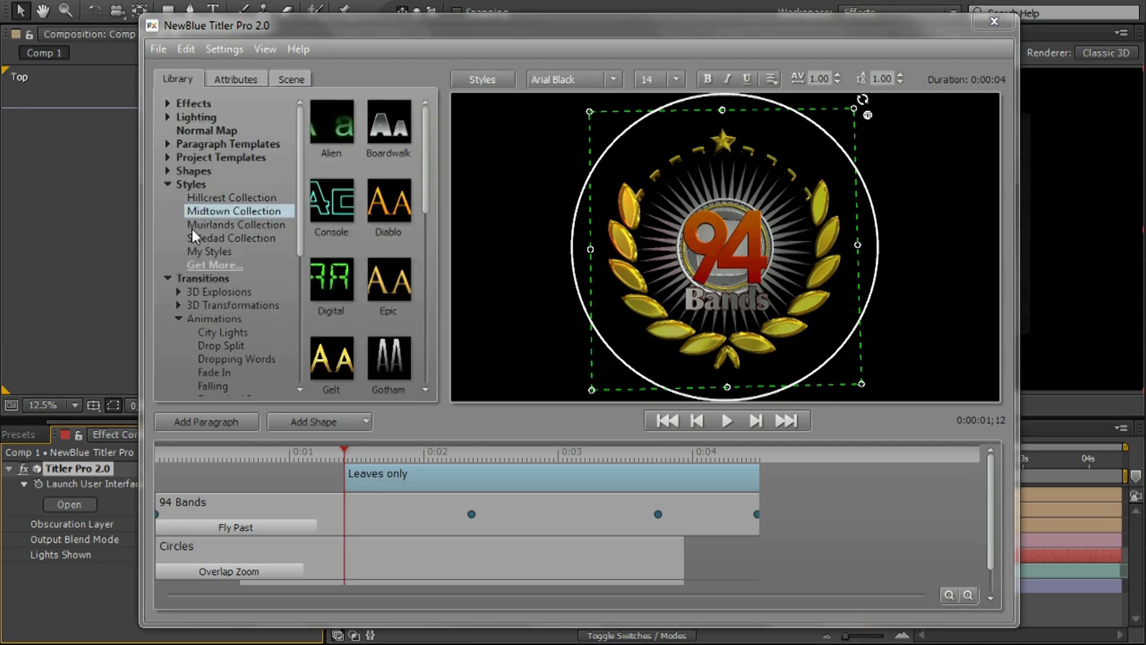
left_click(217, 316)
scroll(221, 311, "down", 5)
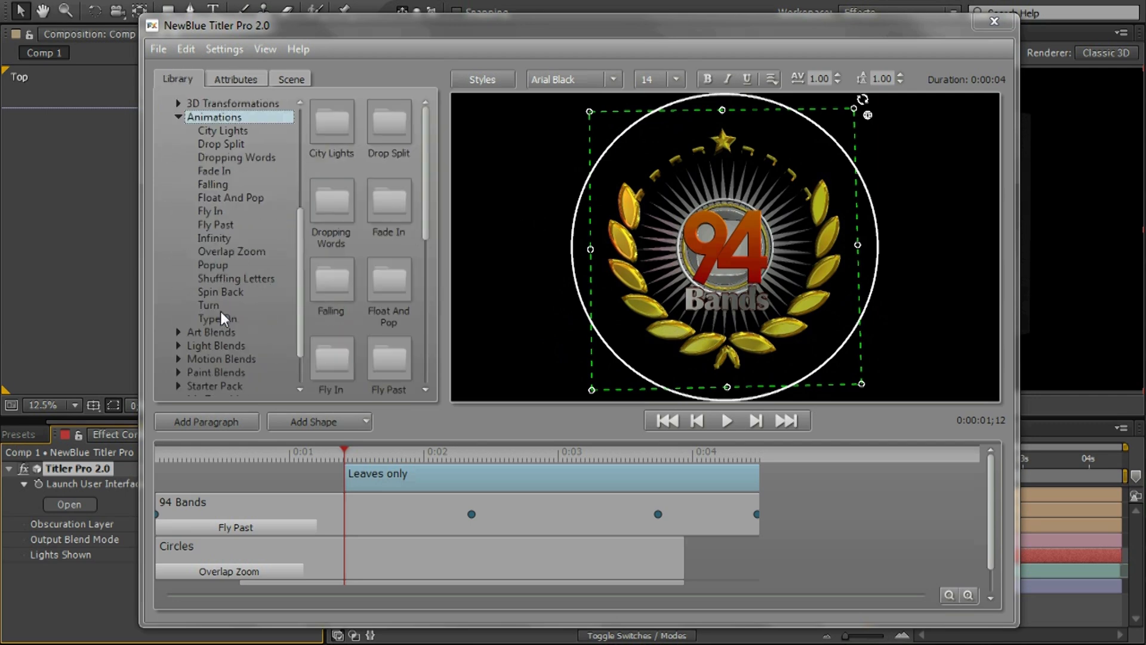
left_click(220, 265)
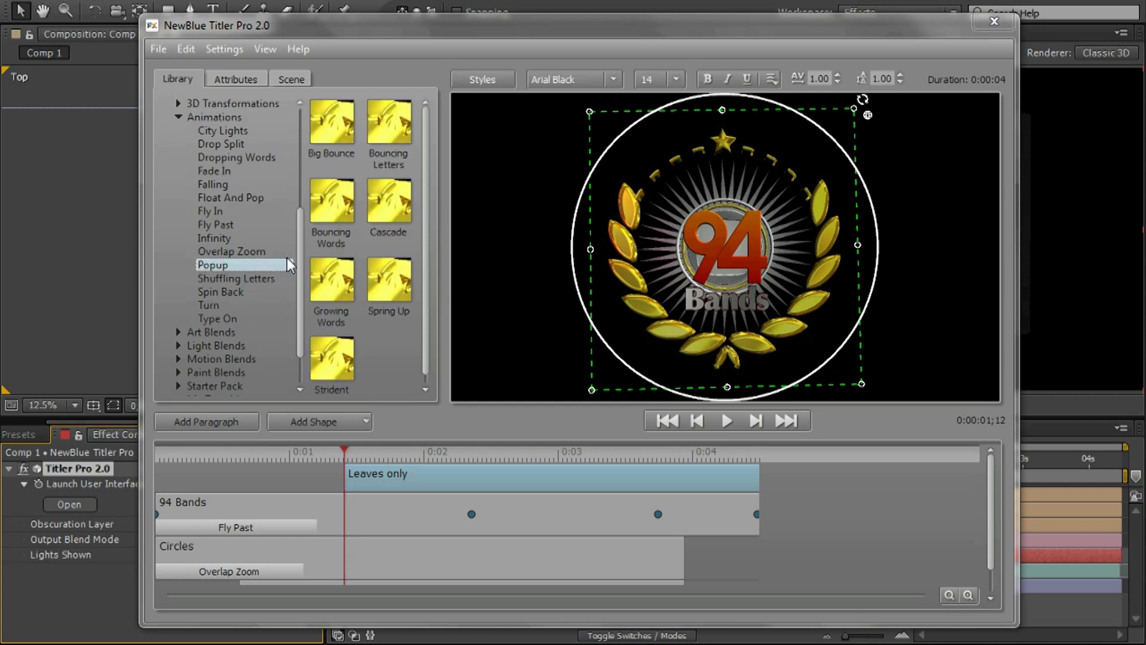
mouse_move(379, 211)
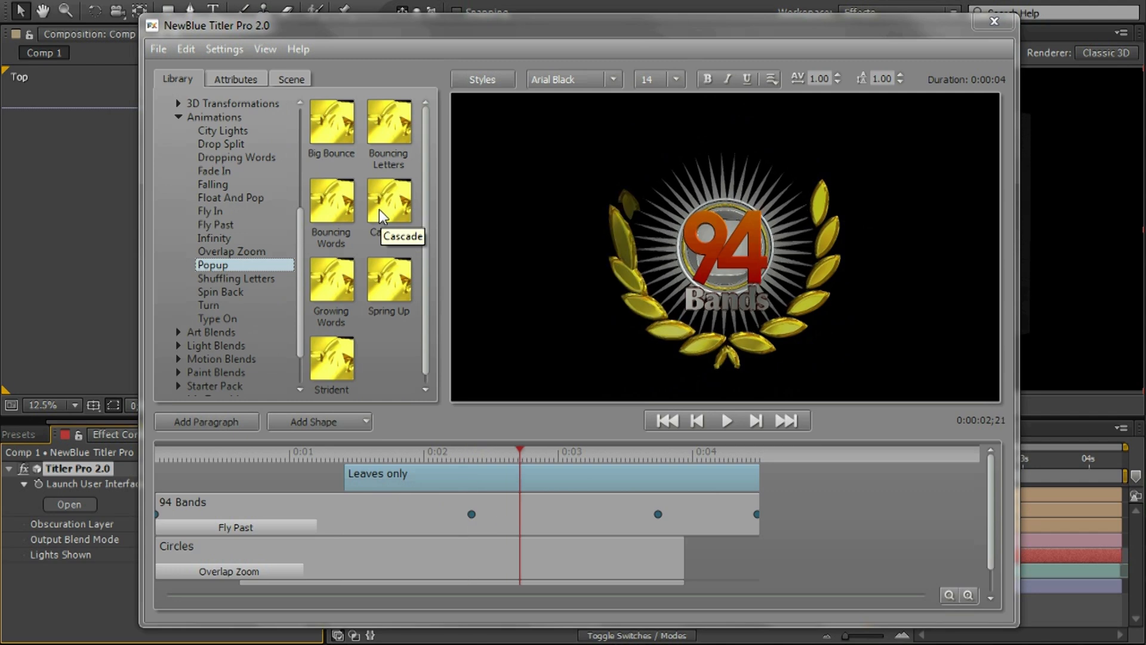
left_click_drag(379, 208, 440, 471)
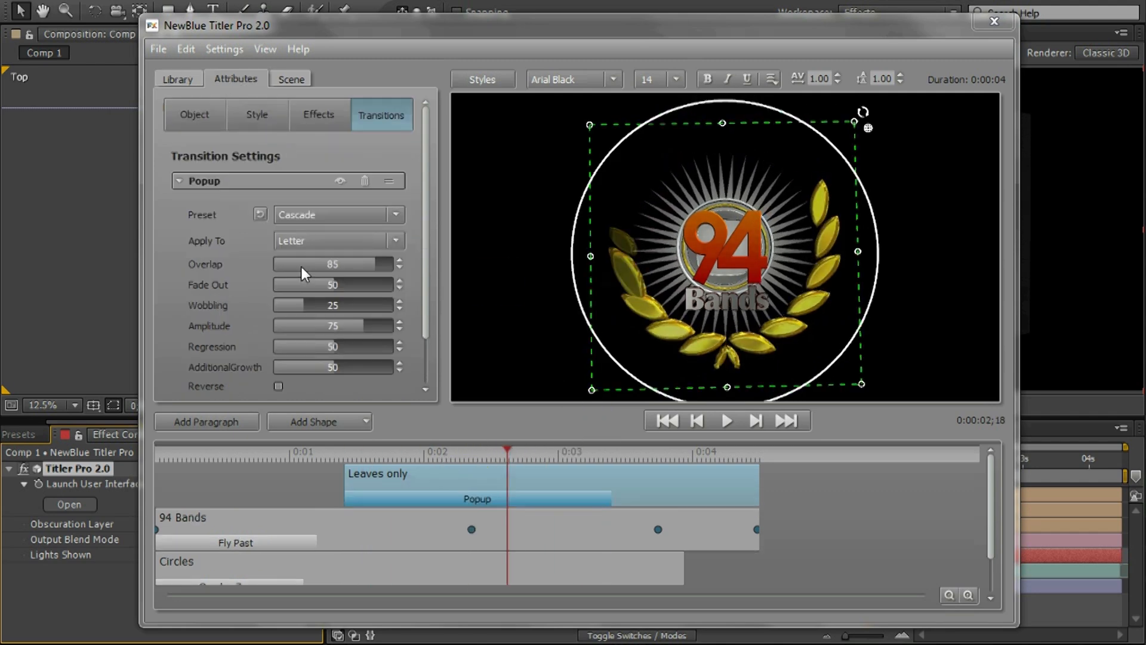
left_click(333, 241)
left_click(334, 241)
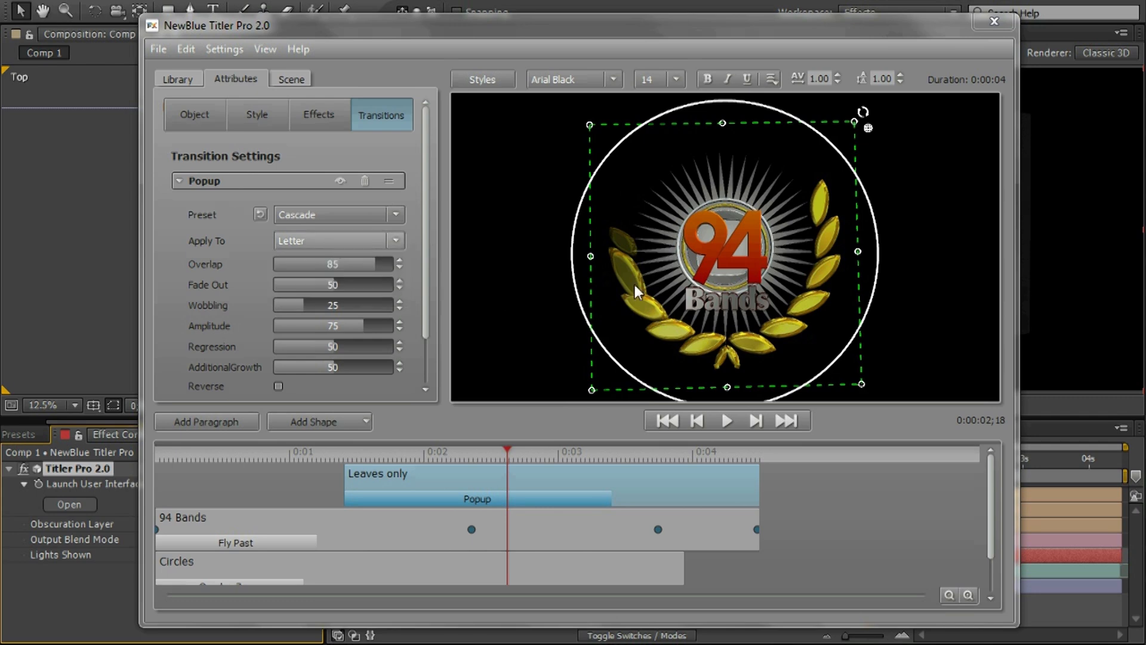
Place the Leaves only layer between 94 Bands and Circles, and move the playhead to 0:00:03;16
left_click_drag(514, 447, 558, 523)
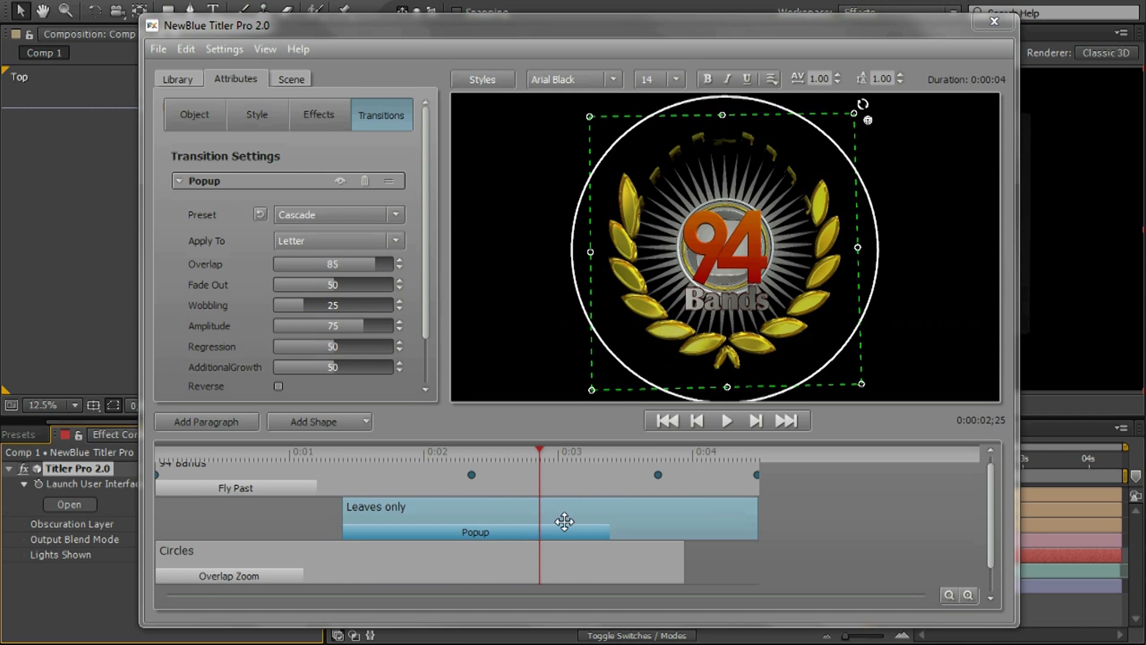
left_click_drag(576, 463, 630, 476)
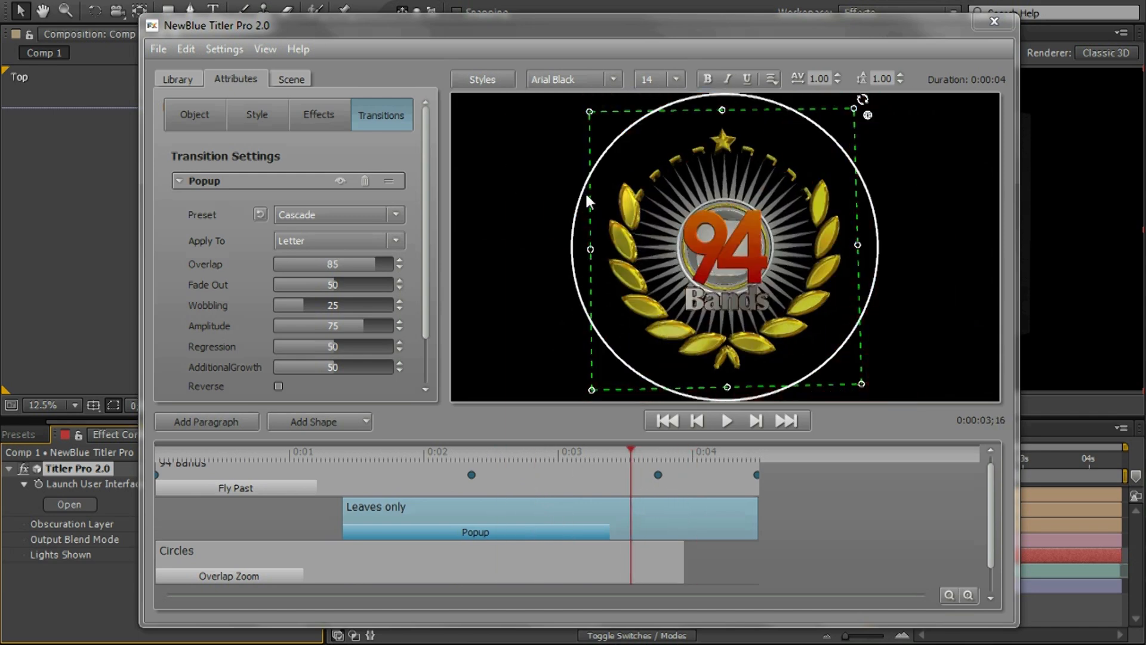
Reset the leaves' rotation and scale the shape down to 2.3 in X and Y and 0.6 in Z
left_click(206, 118)
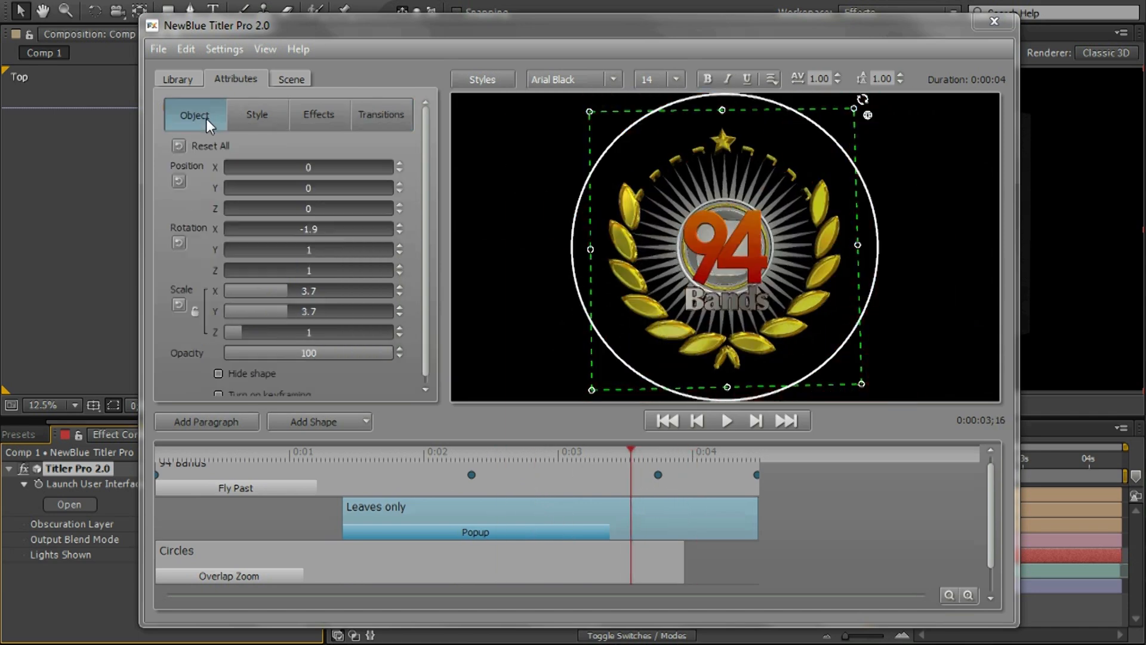
left_click(178, 244)
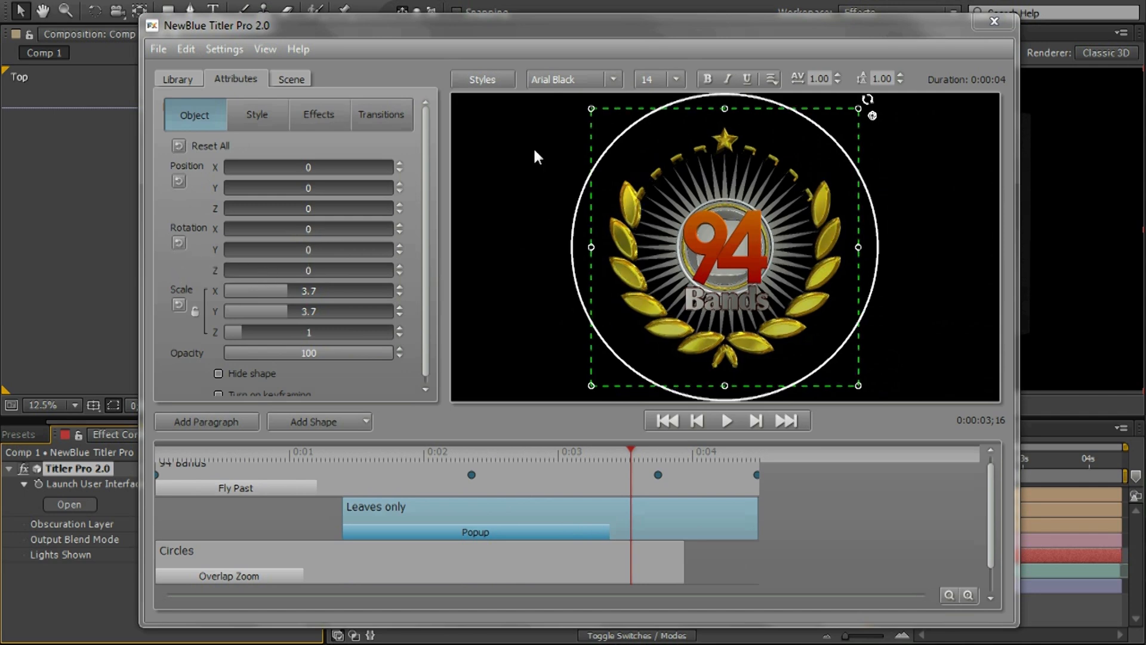
left_click_drag(591, 109, 645, 165)
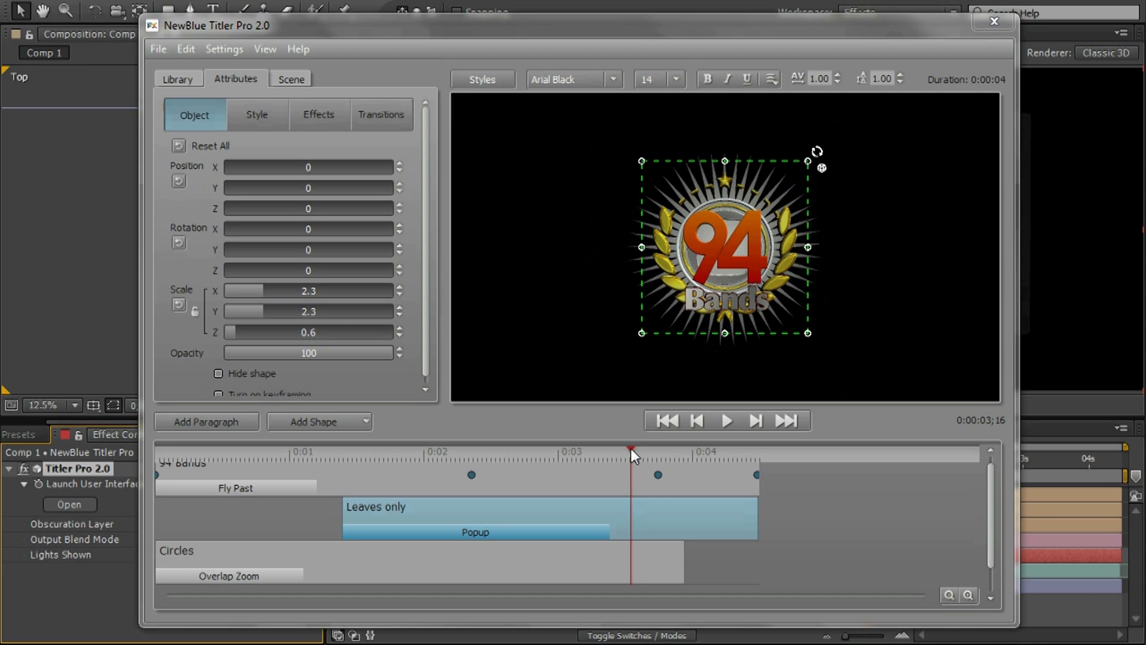
Move the playhead to 0:00:03;26 and re-aim Light 1 over the title to add a keyframe there
left_click_drag(632, 449, 674, 547)
left_click(291, 79)
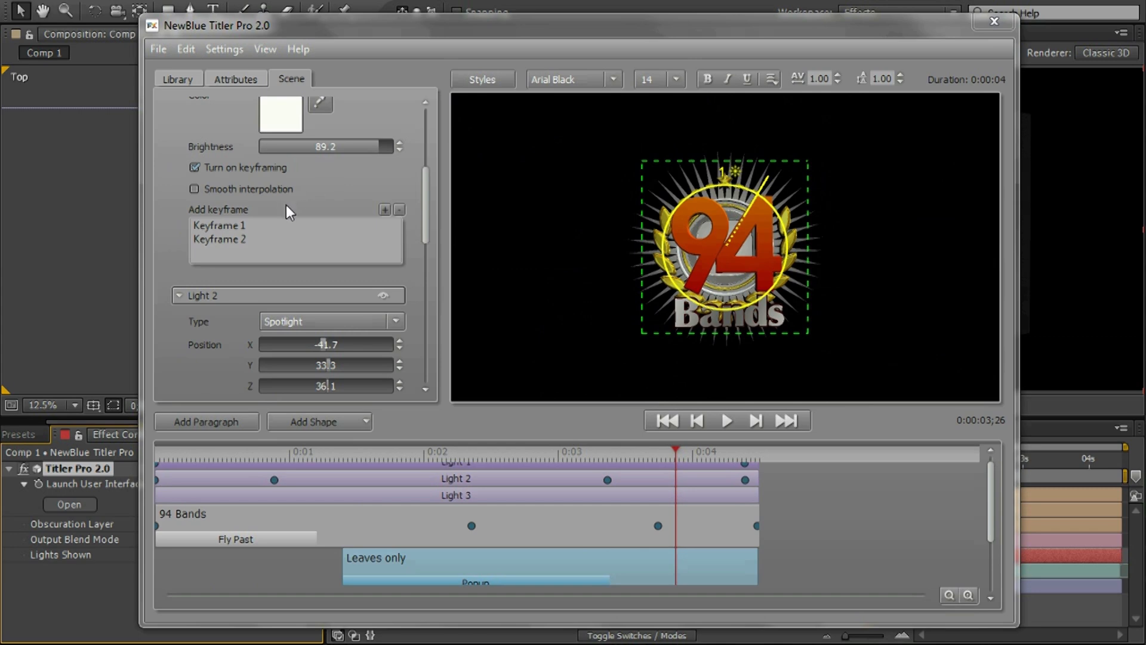
mouse_move(738, 262)
left_mouse_down()
mouse_move(800, 274)
mouse_move(744, 250)
mouse_move(744, 280)
mouse_move(748, 269)
left_mouse_up()
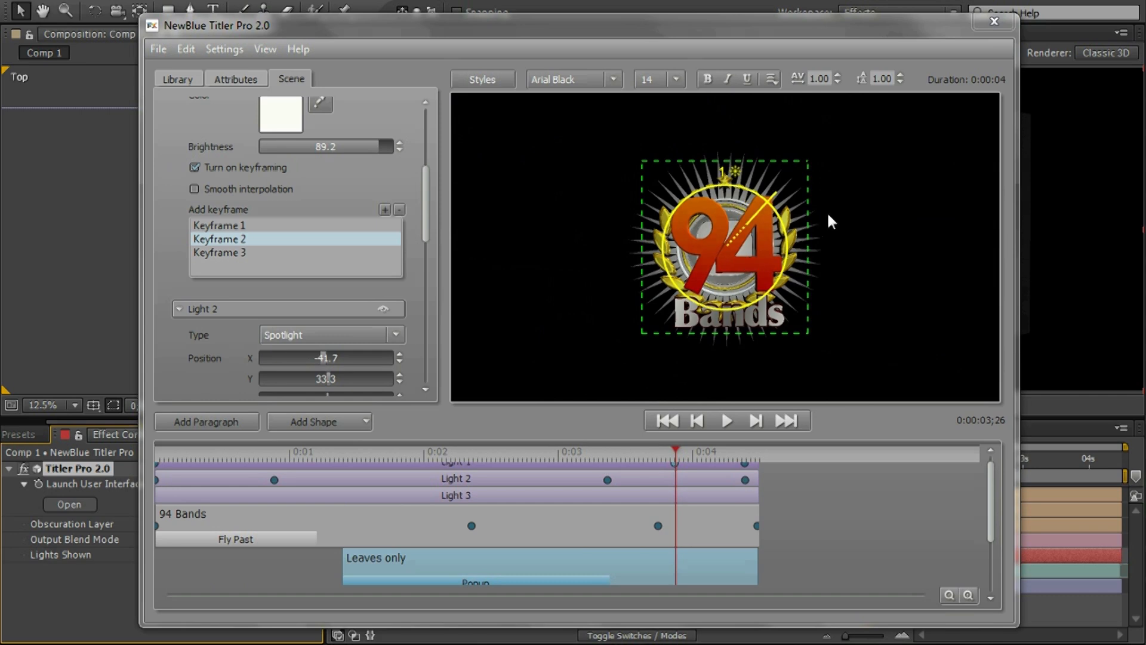
Close the title editor and switch on the visibility of Light 1, Light 2 and Light 3 in the composition
left_click(989, 24)
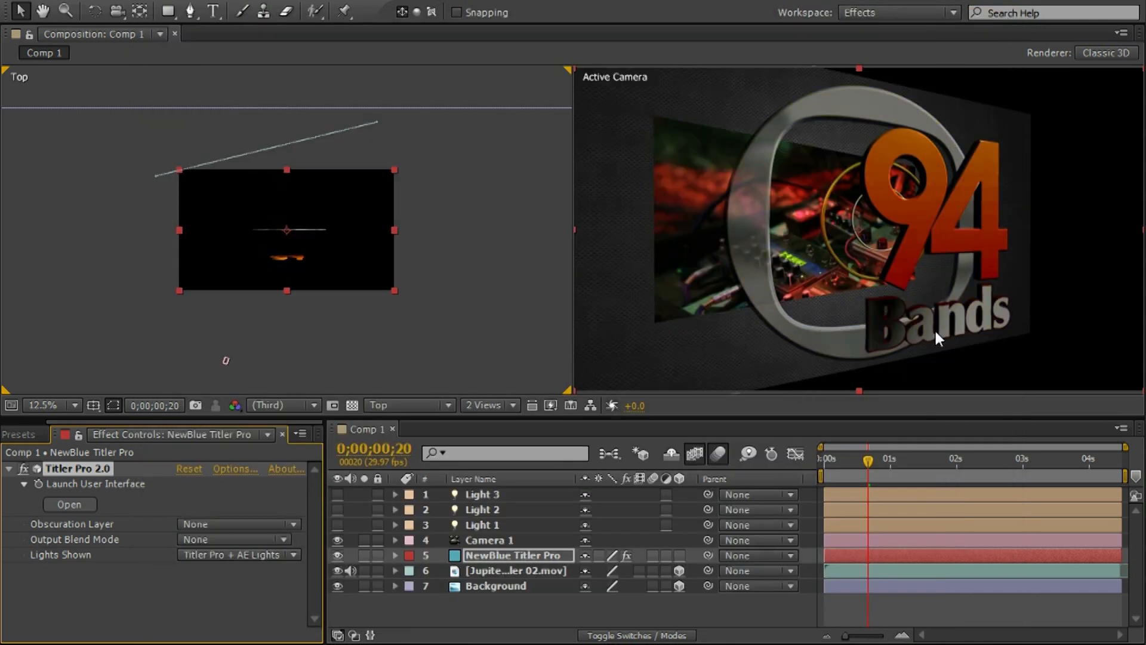
left_click(459, 557)
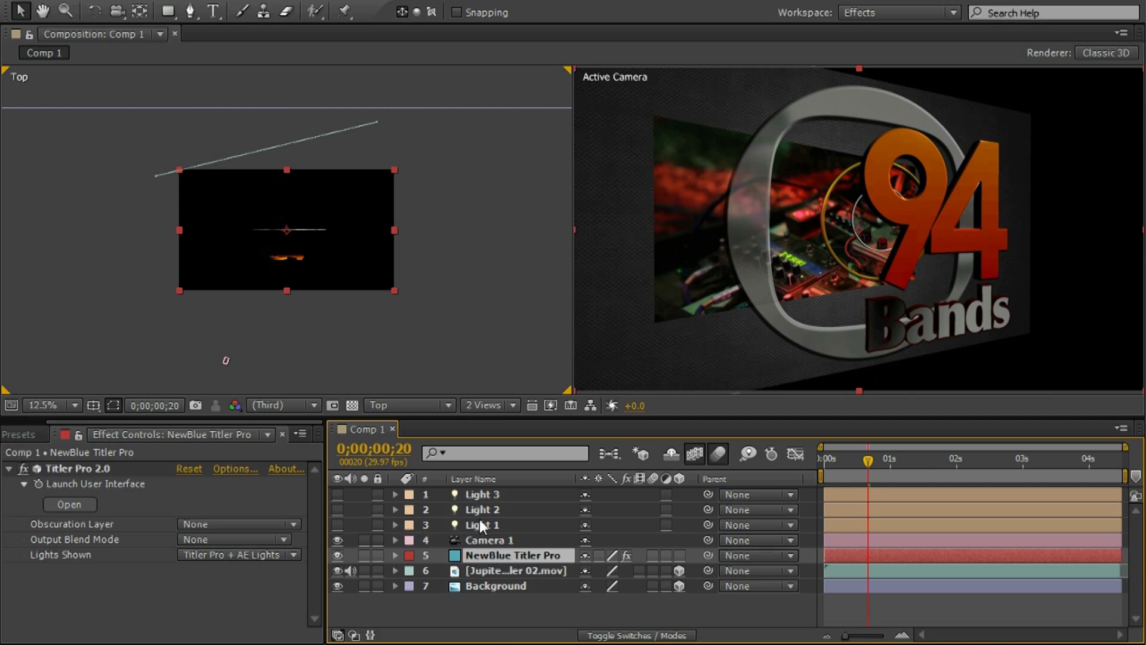
left_click(337, 525)
left_click(336, 508)
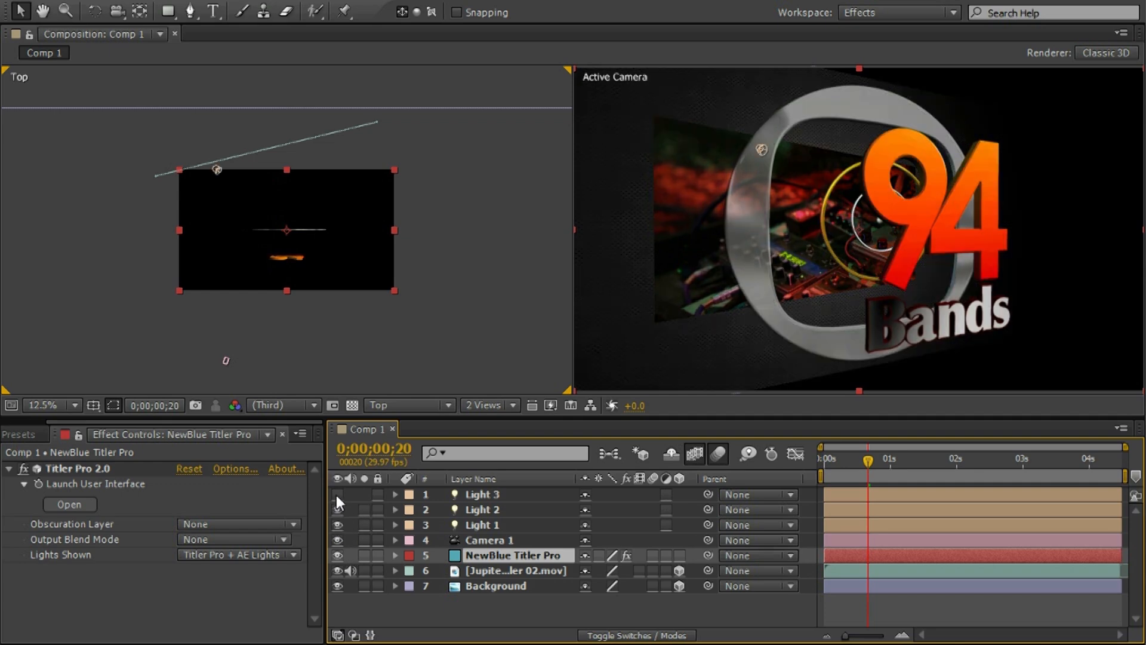
left_click(336, 495)
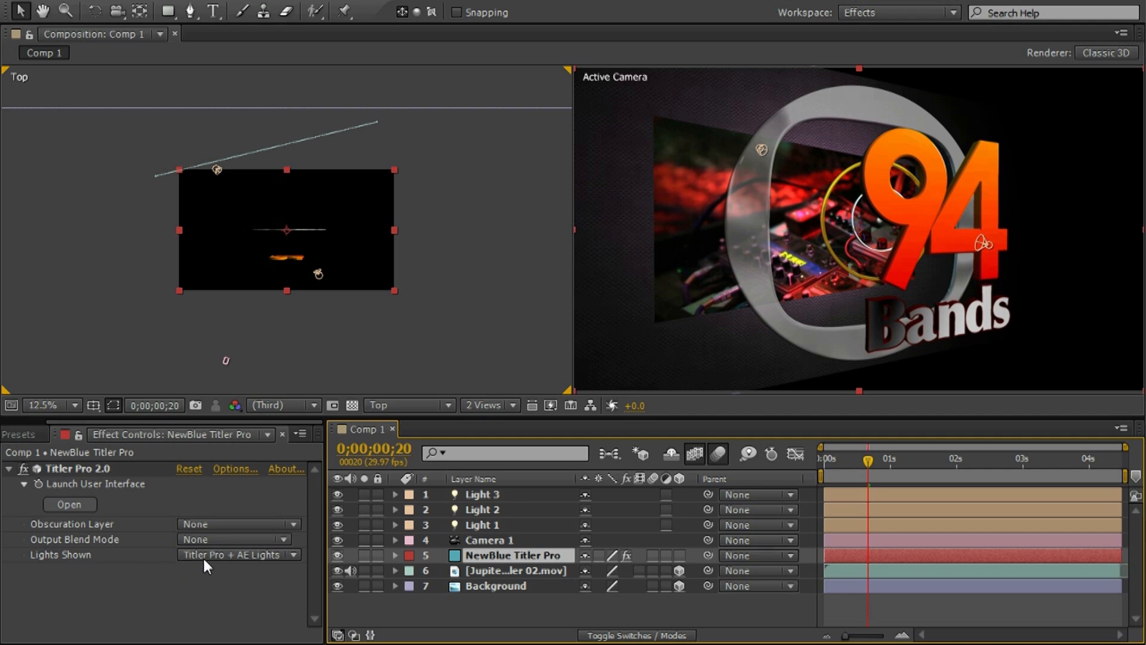
Set the Titler Pro effect's Lights Shown option to AE Lights Only
left_click(221, 557)
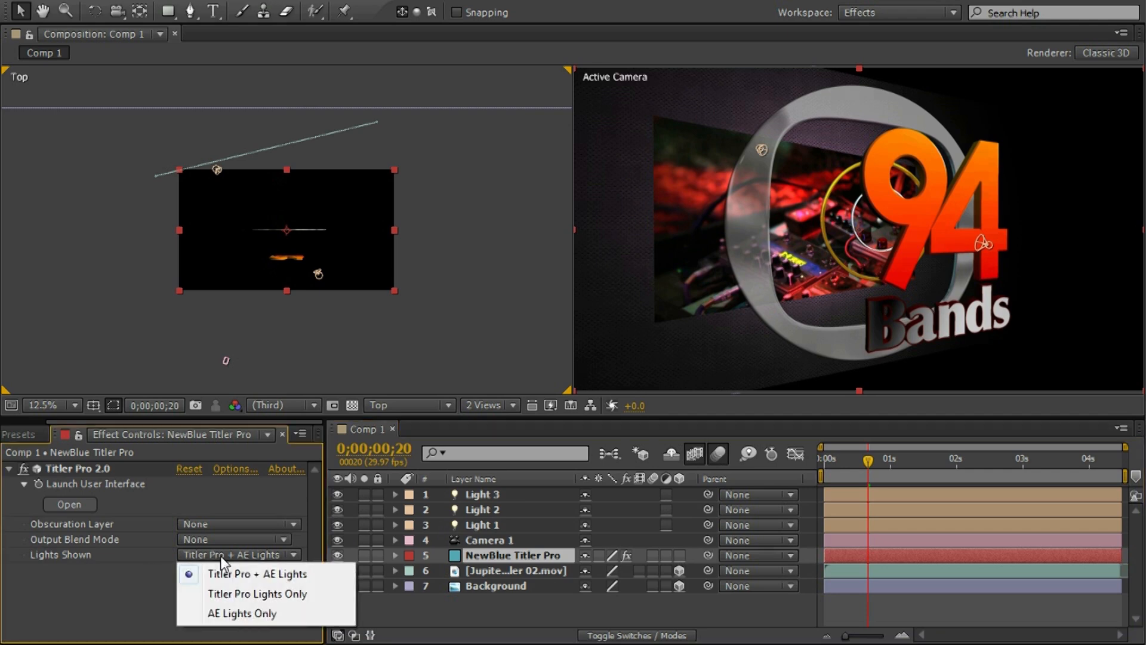
left_click(229, 615)
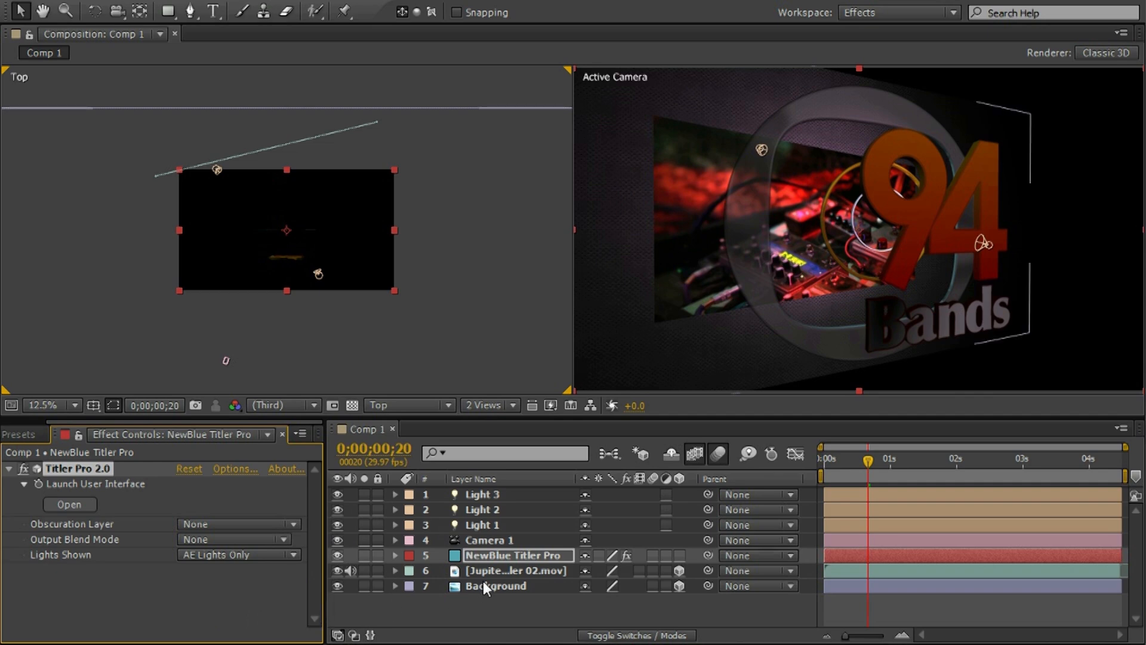
Examine where Camera 1, the Jupiter video clip and the Background layer sit in the 3D scene
left_click(476, 540)
mouse_move(226, 363)
left_mouse_down()
mouse_move(348, 385)
mouse_move(452, 373)
mouse_move(514, 337)
mouse_move(506, 258)
mouse_move(525, 263)
mouse_move(502, 383)
mouse_move(280, 388)
mouse_move(148, 369)
mouse_move(117, 293)
mouse_move(114, 194)
mouse_move(128, 306)
mouse_move(397, 417)
mouse_move(579, 419)
mouse_move(633, 352)
mouse_move(661, 199)
mouse_move(659, 222)
mouse_move(670, 204)
mouse_move(673, 100)
mouse_move(666, 259)
mouse_move(606, 328)
mouse_move(437, 364)
mouse_move(604, 318)
mouse_move(622, 259)
mouse_move(621, 385)
mouse_move(370, 385)
mouse_move(234, 363)
left_mouse_up()
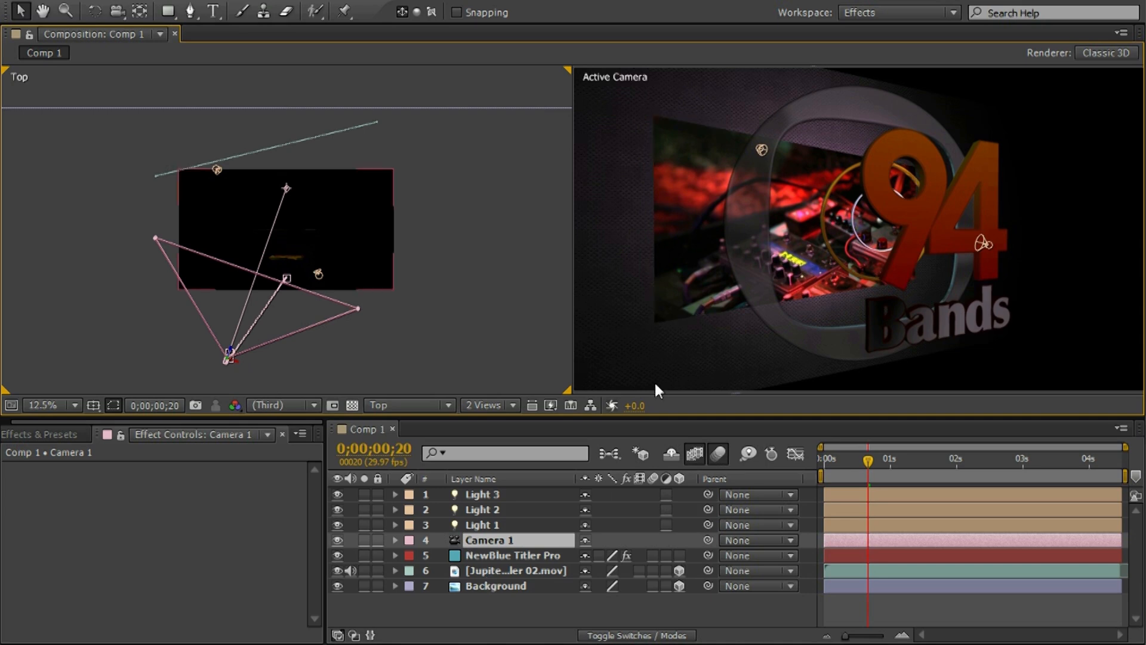
left_click(486, 572)
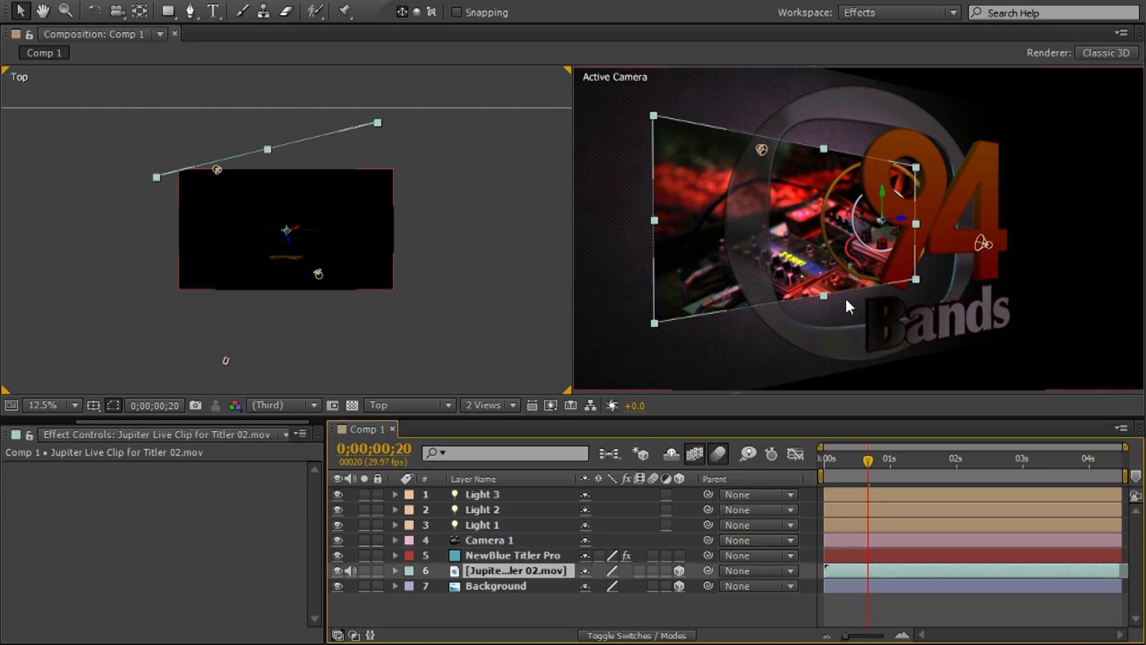
left_click(497, 587)
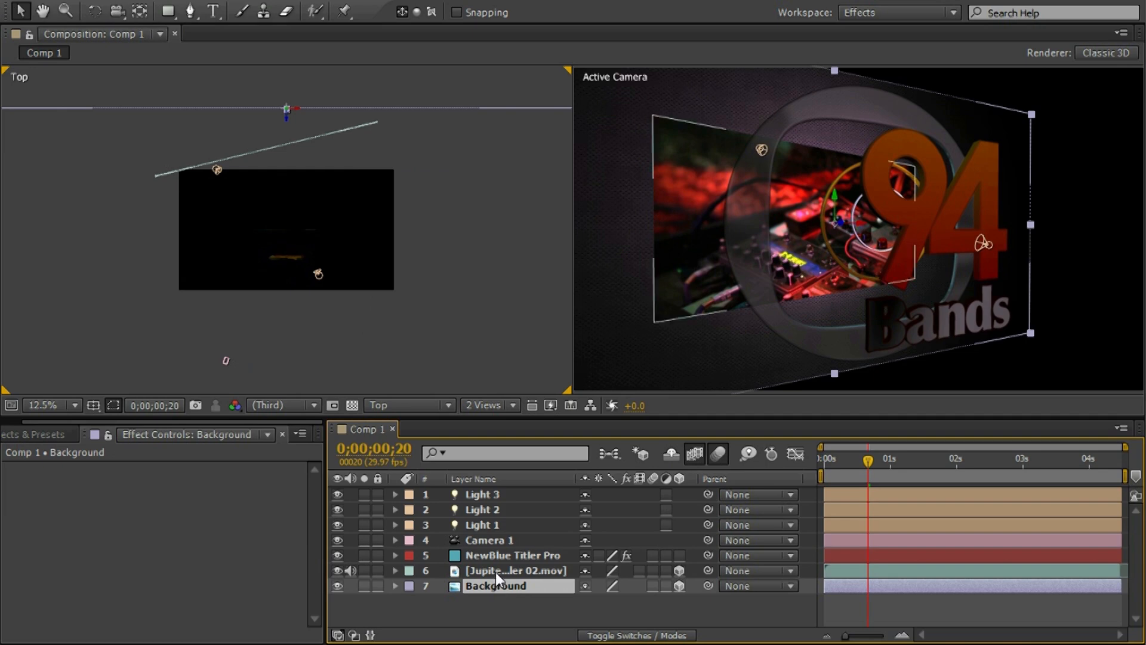
left_click(496, 571)
Move the playhead to 0;00;01;11 and set the title's Obscuration Layer to Jupiter Live Clip for Titler 02
left_click_drag(870, 459, 912, 483)
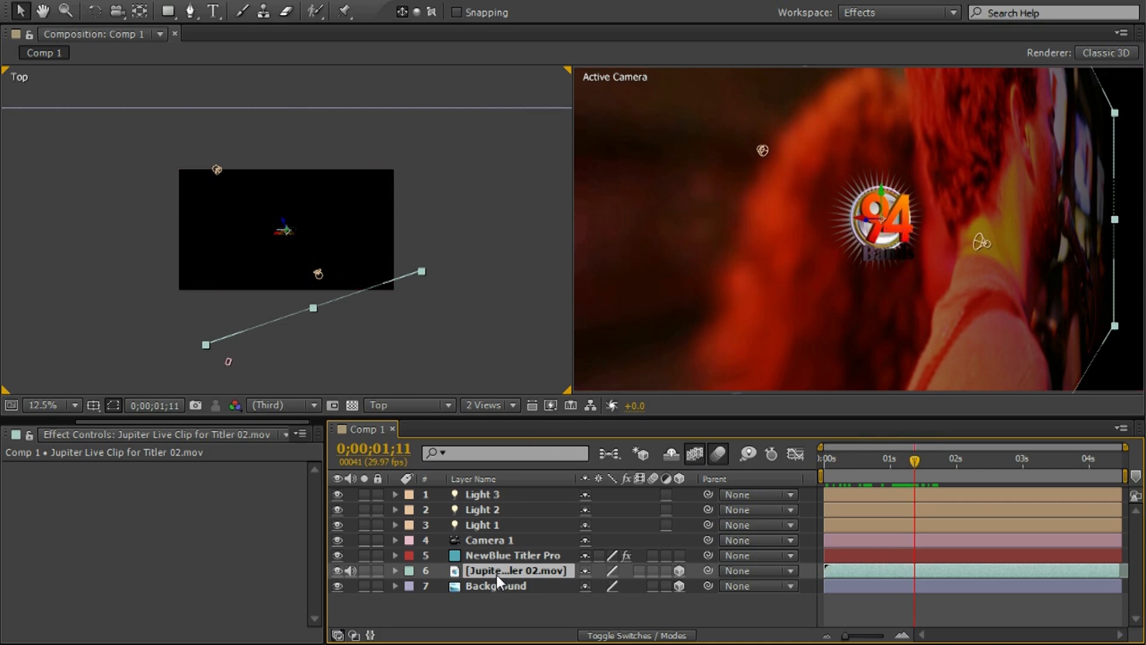
left_click(493, 556)
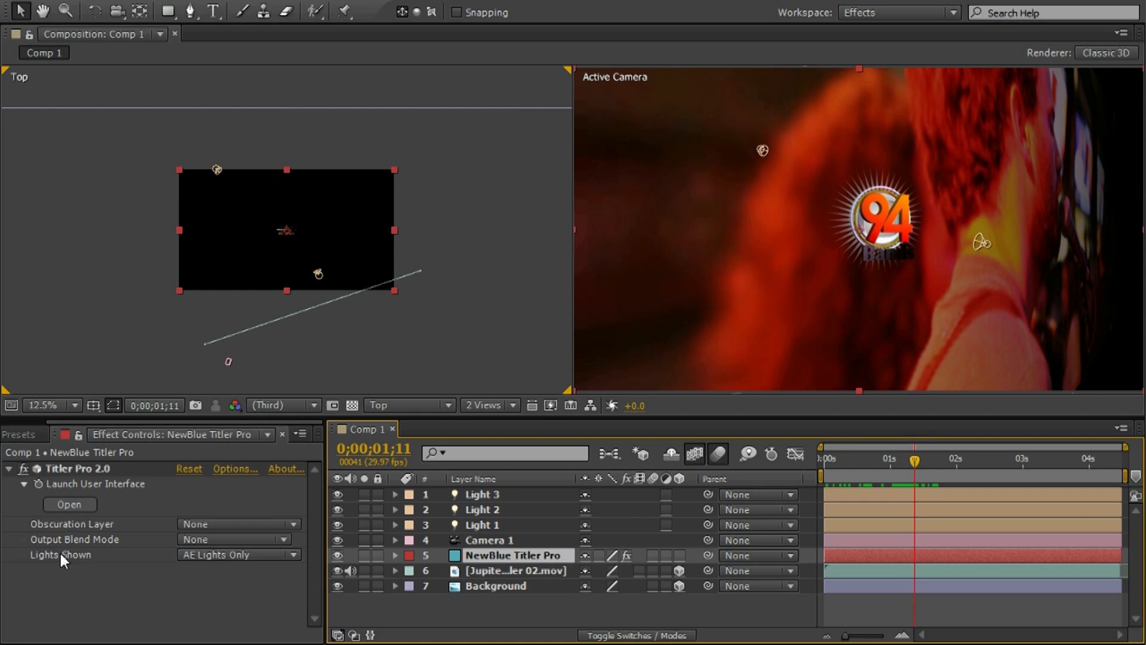
left_click(222, 528)
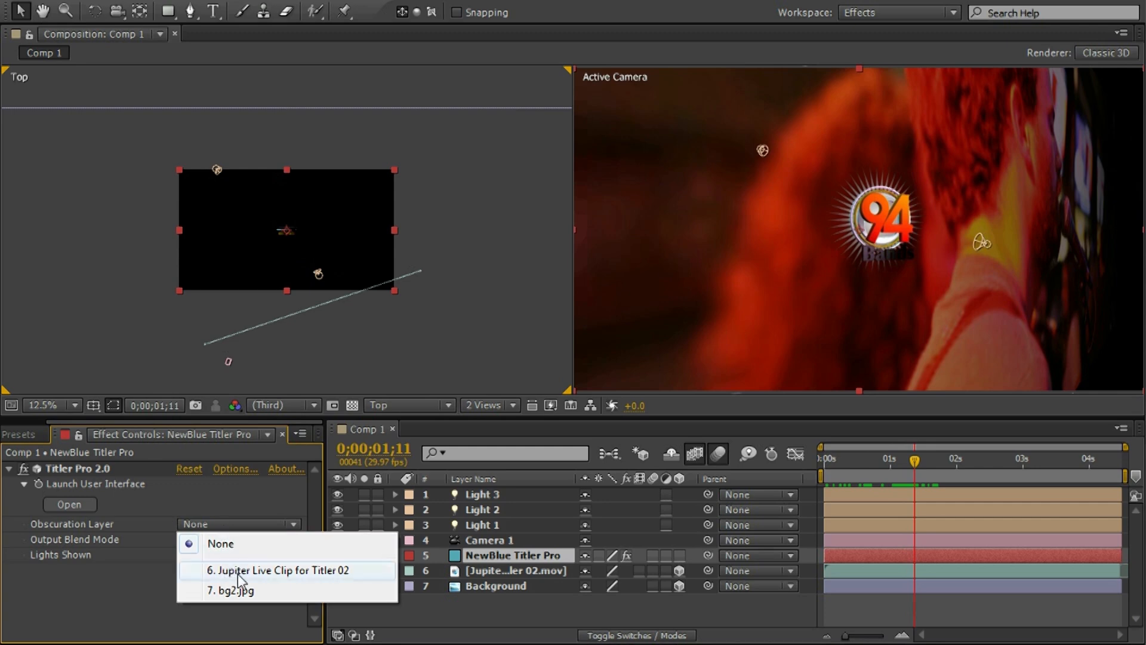
left_click(289, 576)
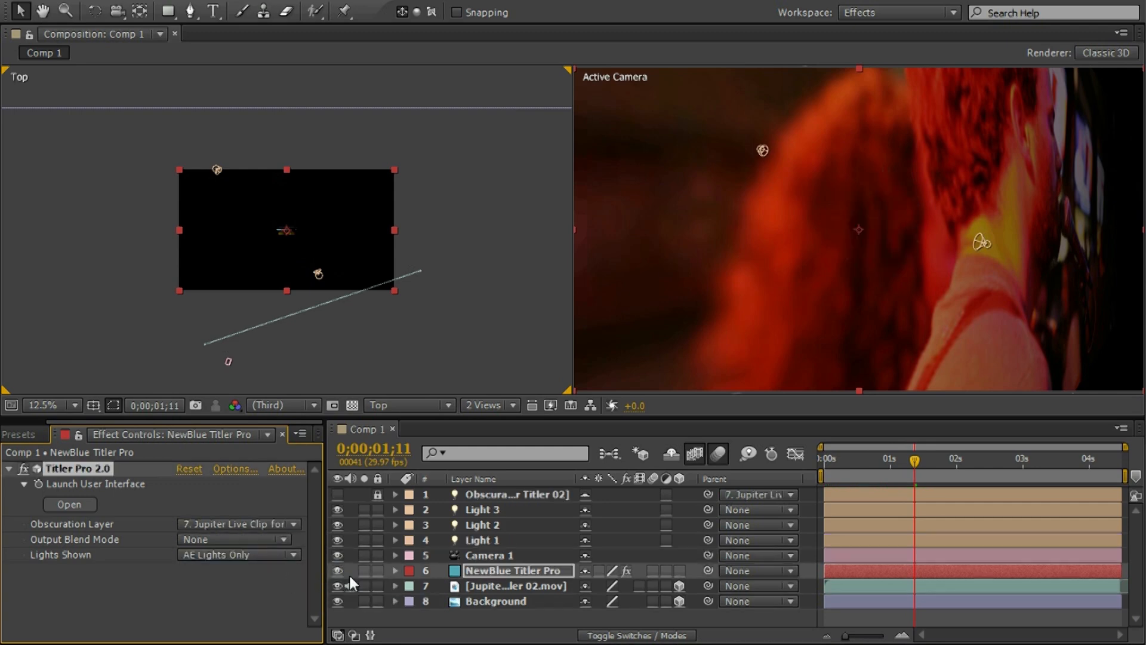
Review the title at 0;00;02;19, turn on Depth of Field for Camera 1, and play the composition from the start
left_click_drag(917, 461, 998, 470)
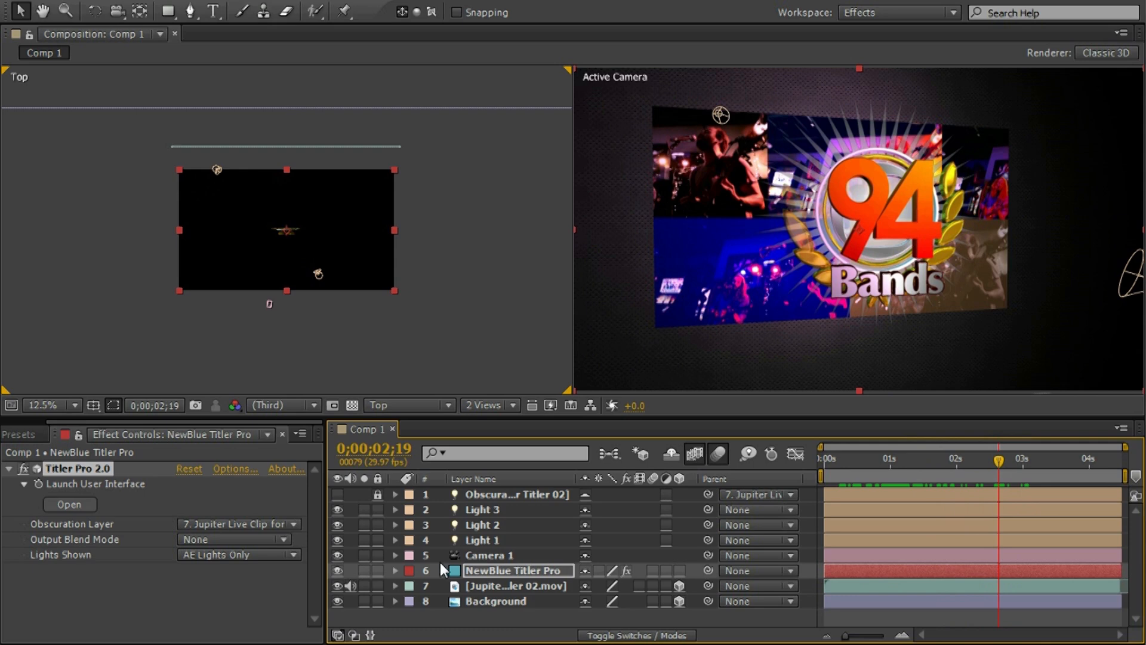
left_click(396, 557)
left_click(410, 586)
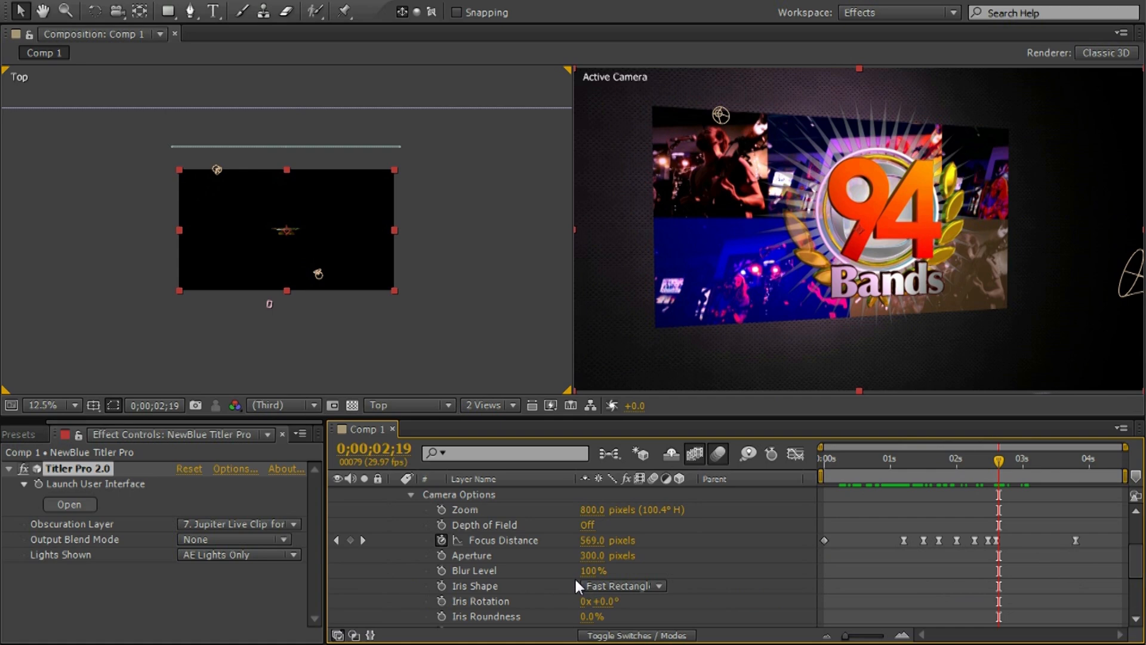
left_click(584, 525)
left_click_drag(995, 461, 811, 469)
key("space")
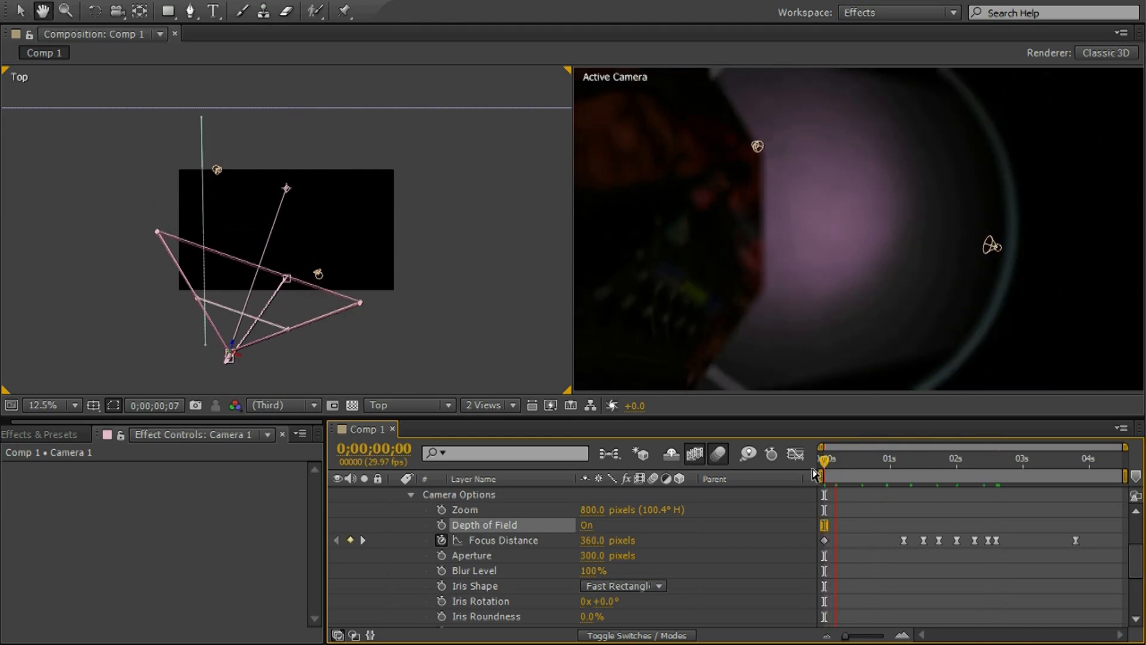